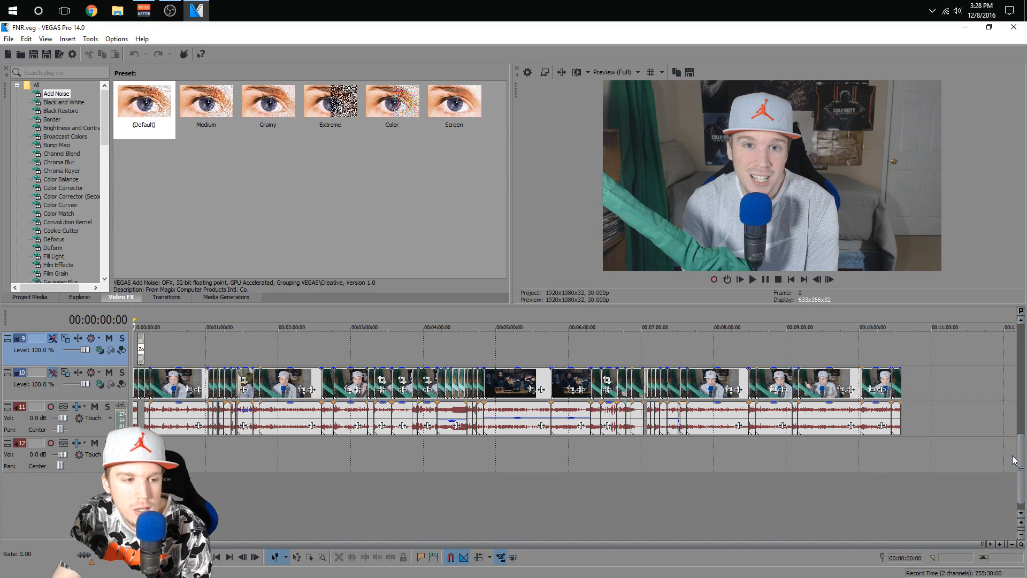
- Review the properties of the first video clip on track 10, including its resample setting, and accept the dialog
scroll(1019, 454, "up", 1)
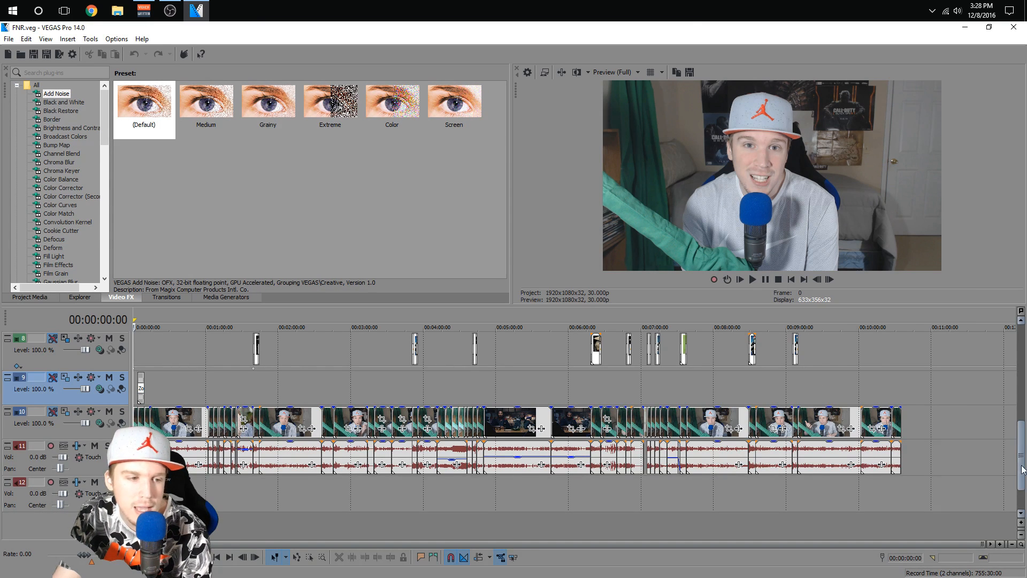
scroll(1022, 482, "down", 1)
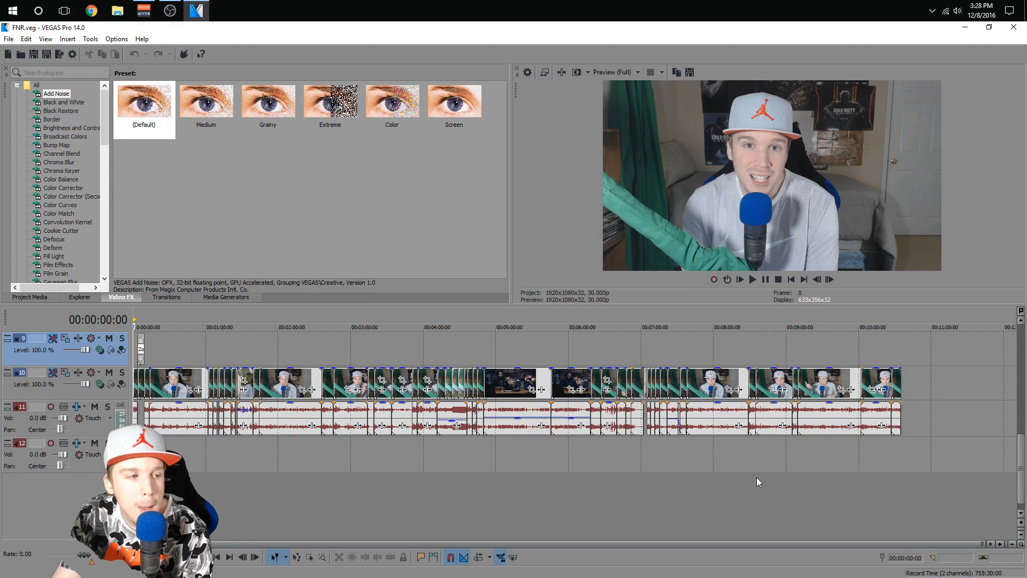
scroll(187, 427, "up", 8)
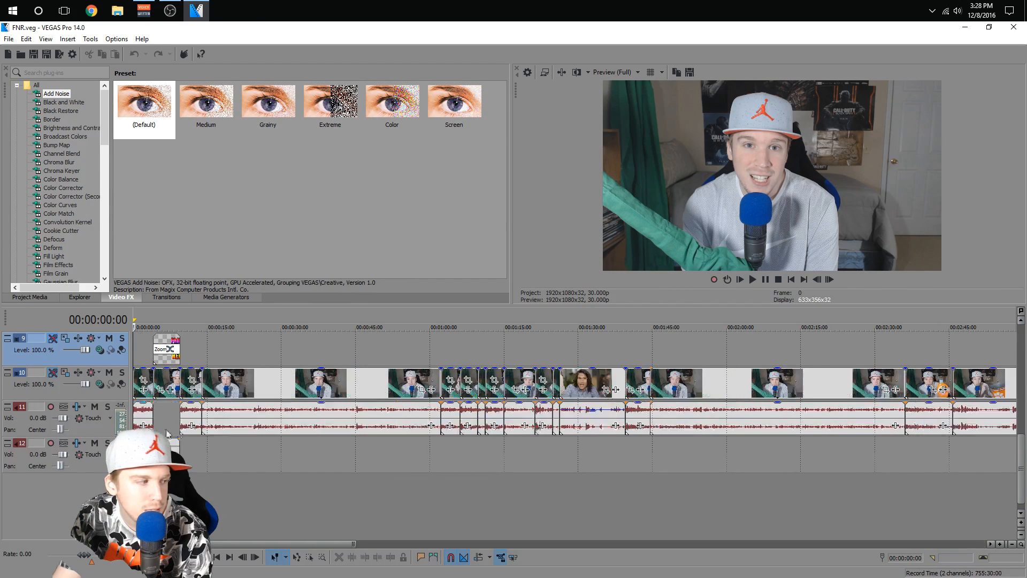
scroll(179, 412, "up", 3)
left_click(164, 385)
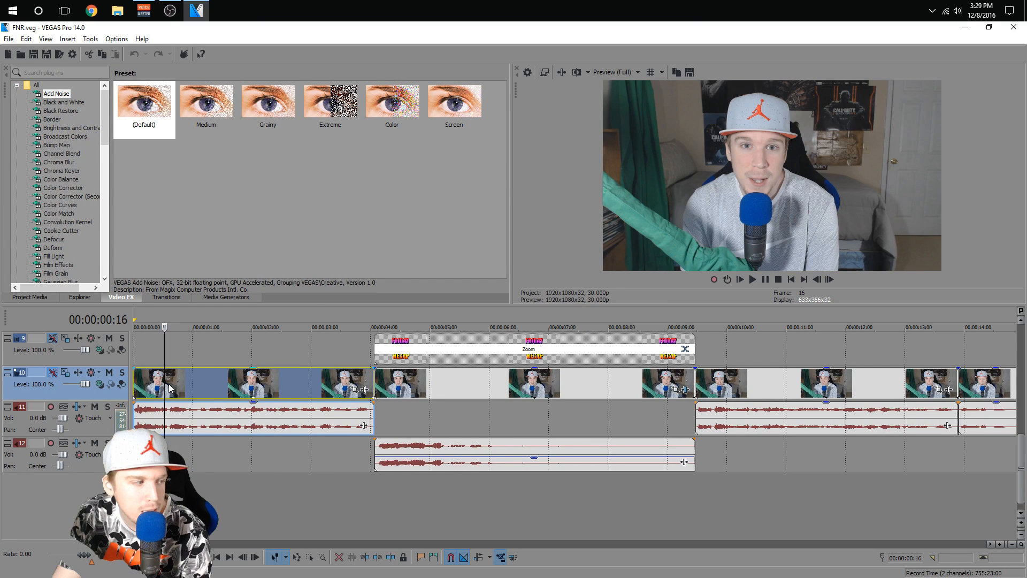
right_click(170, 386)
left_click(262, 570)
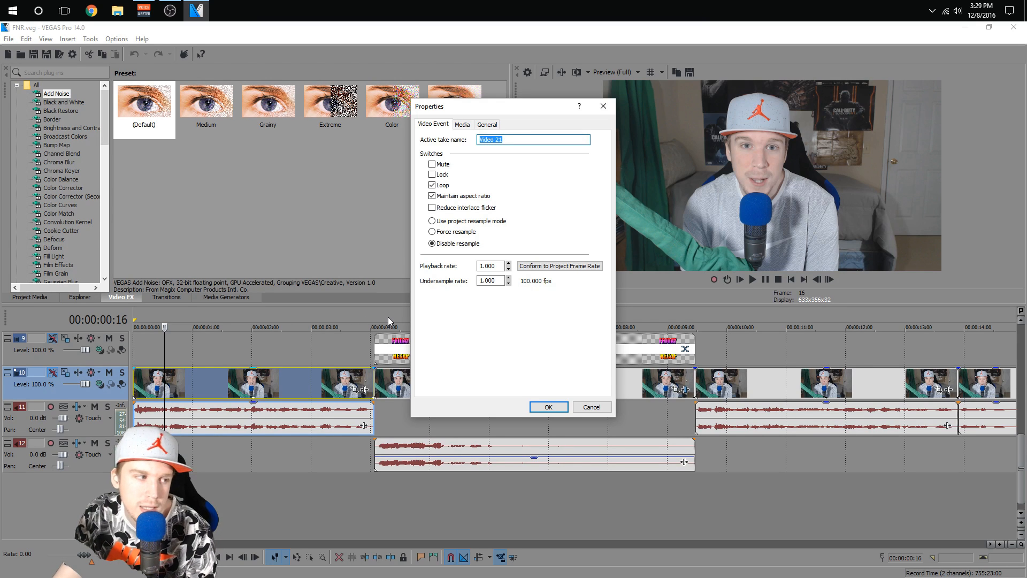
type("Zoom")
left_click(548, 406)
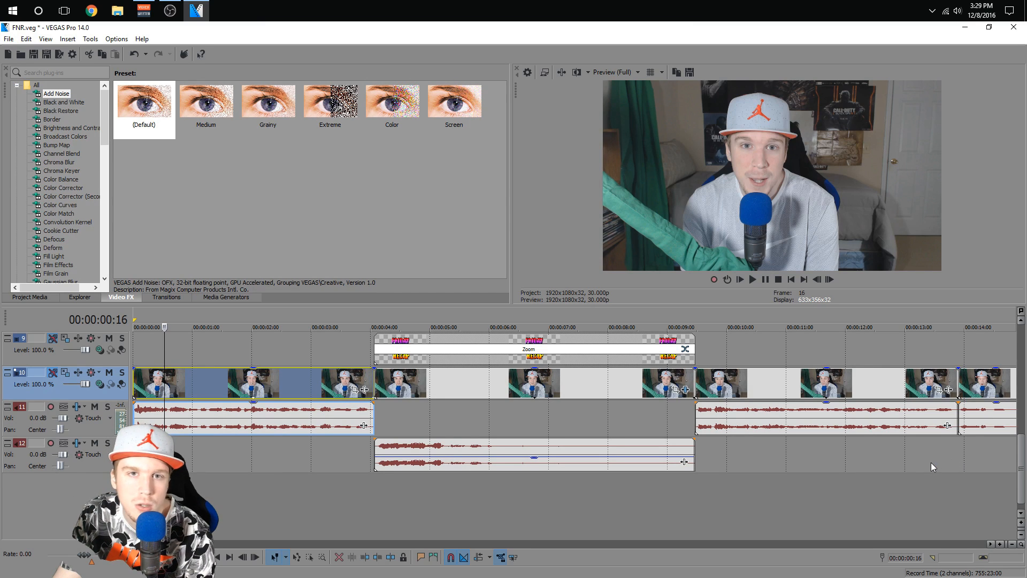
- Check the event properties of the image overlay near the ten-second mark on track 7 and accept the dialog
left_click_drag(1022, 470, 1022, 445)
scroll(741, 419, "down", 5)
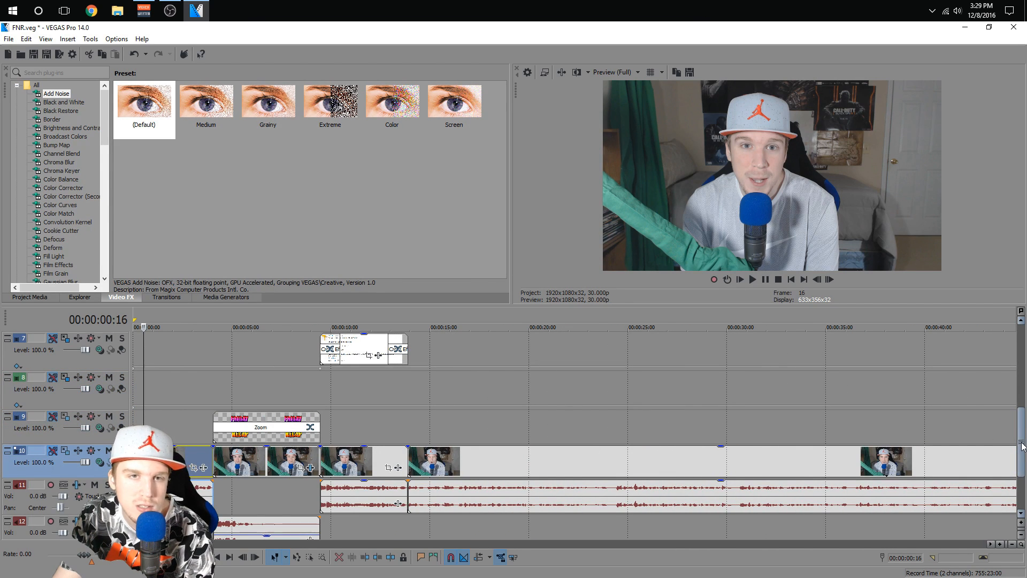
scroll(1019, 445, "up", 1)
scroll(1018, 444, "up", 1)
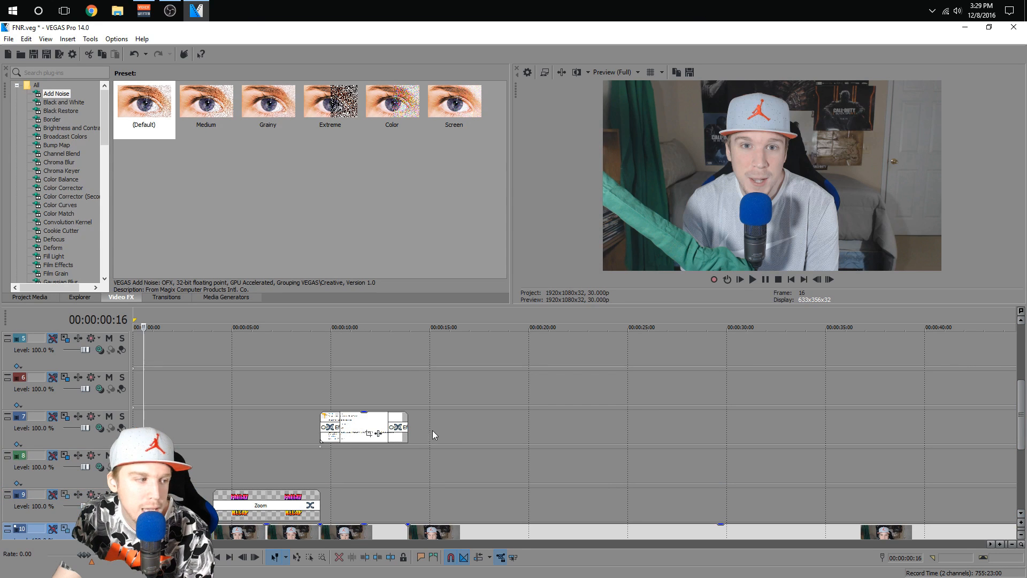
right_click(366, 426)
left_click(412, 416)
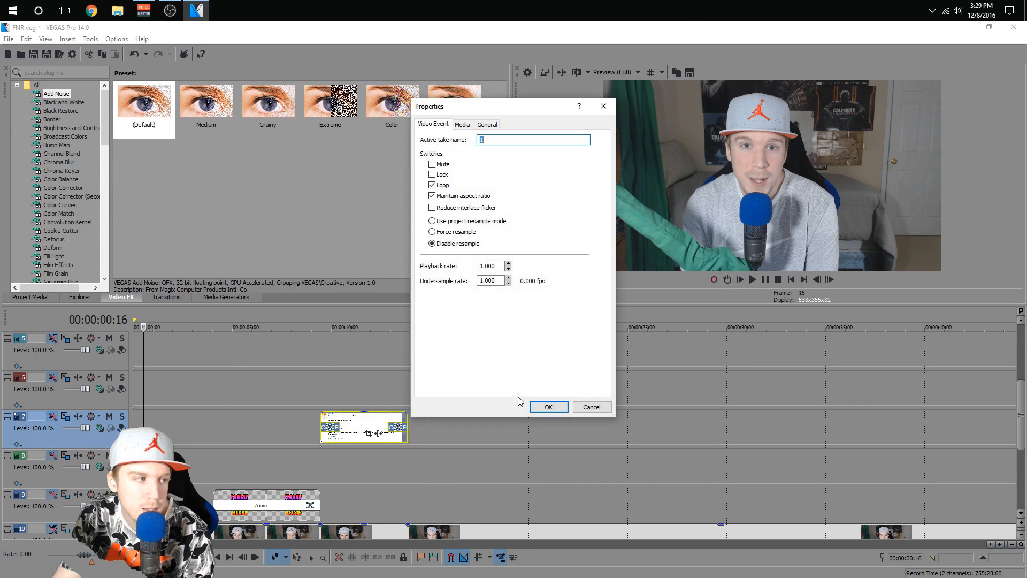
left_click(548, 406)
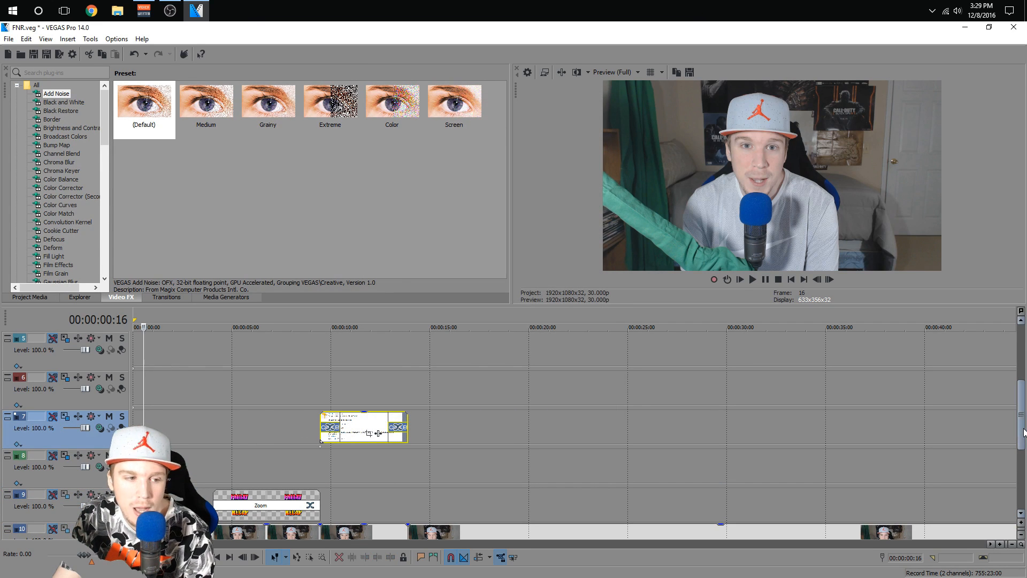
- Show the available switches for a long audio event on track 11 after the seven-minute mark, and return the playhead to the start
scroll(1020, 452, "down", 1)
scroll(1020, 452, "down", 2)
scroll(471, 509, "down", 8)
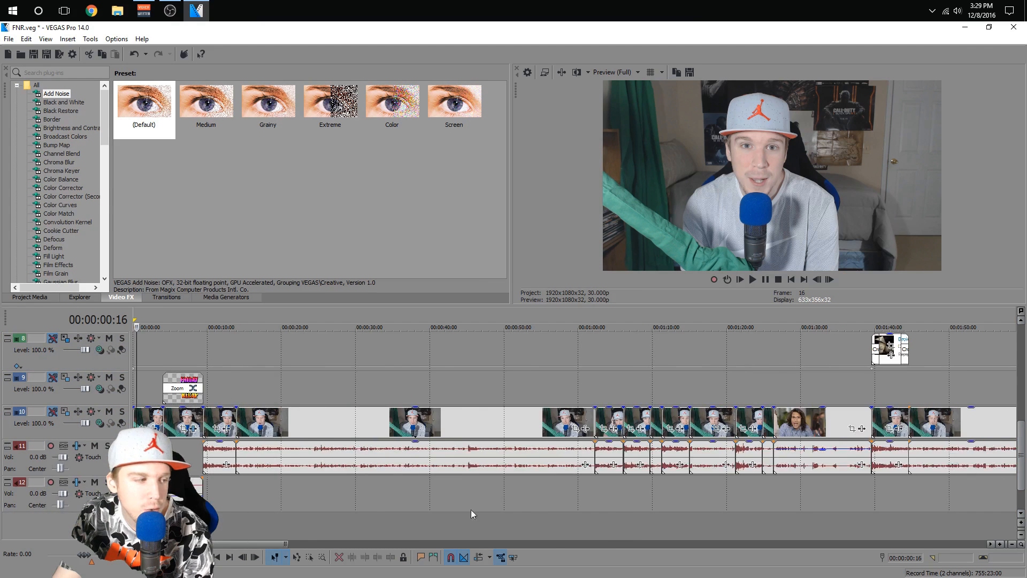
scroll(403, 496, "down", 3)
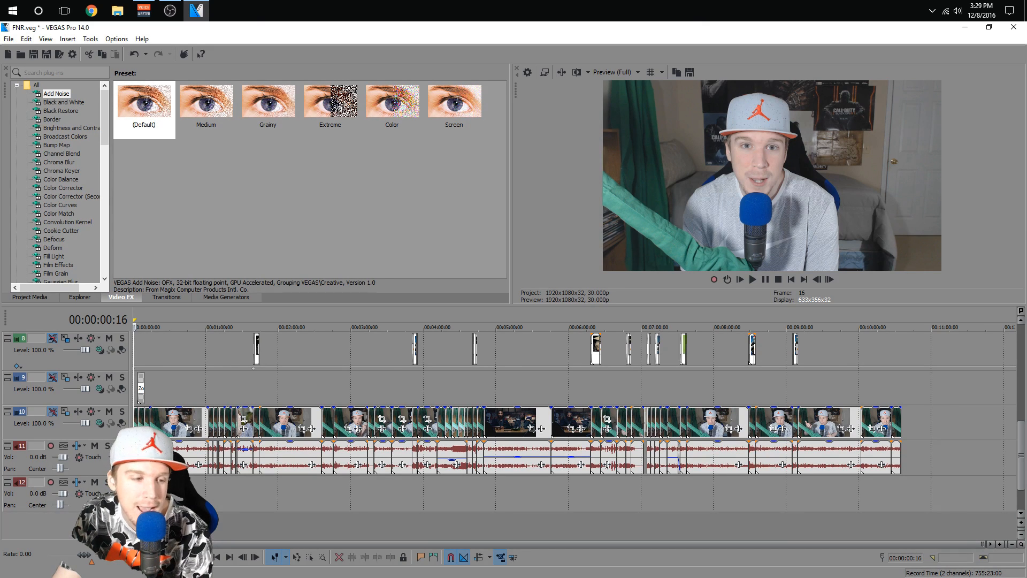
right_click(701, 458)
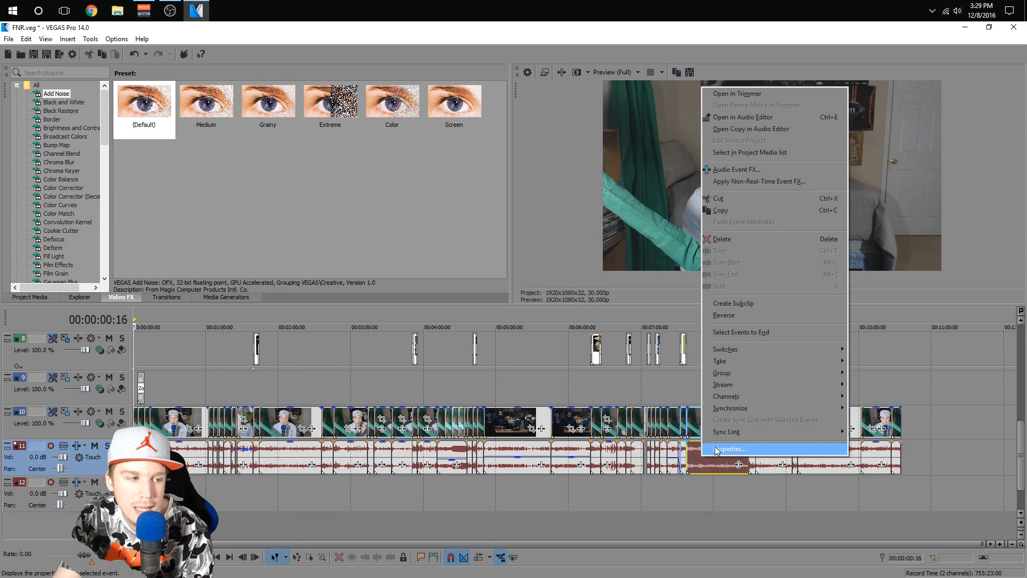
mouse_move(768, 351)
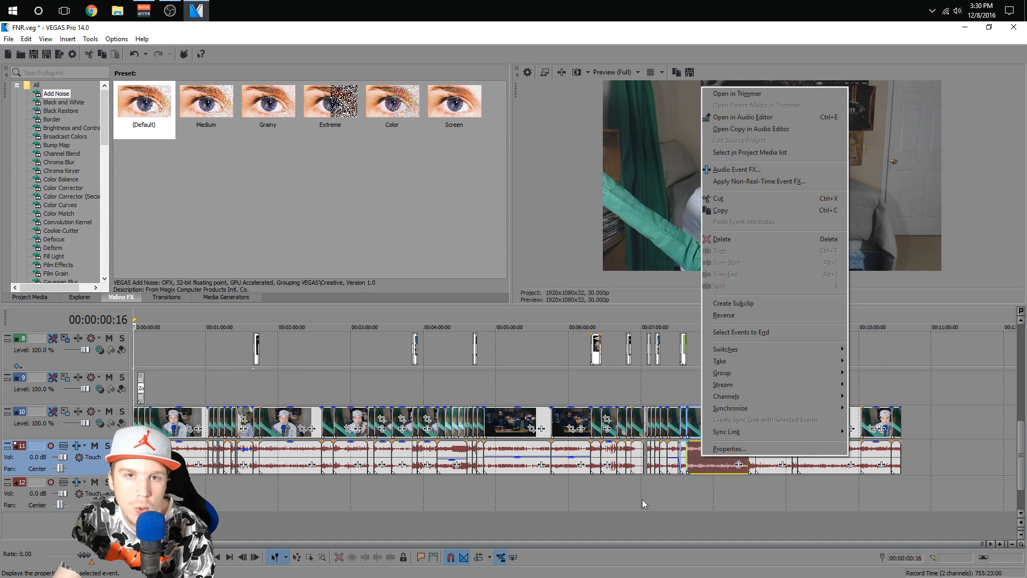
mouse_move(843, 351)
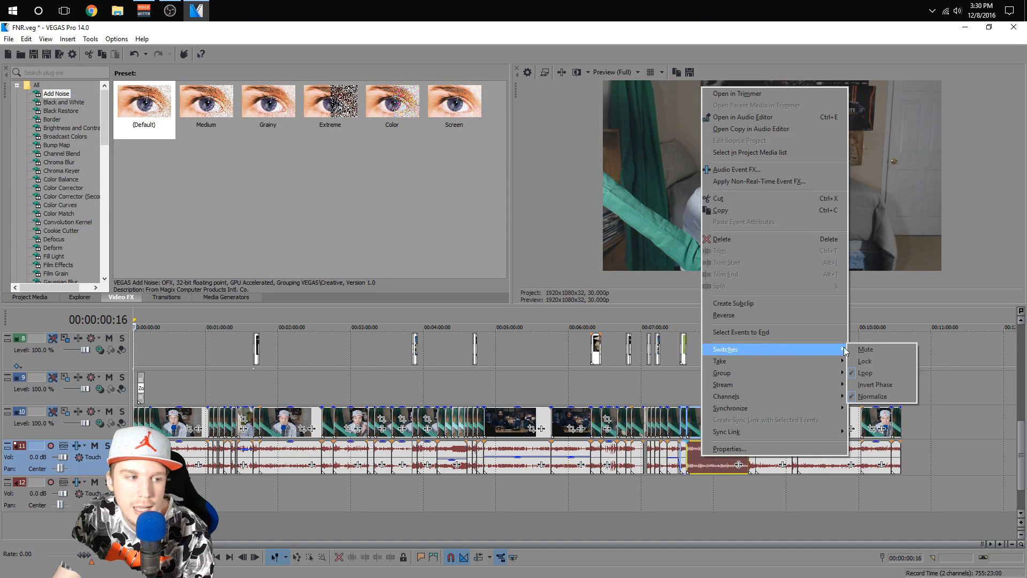
left_click(644, 498)
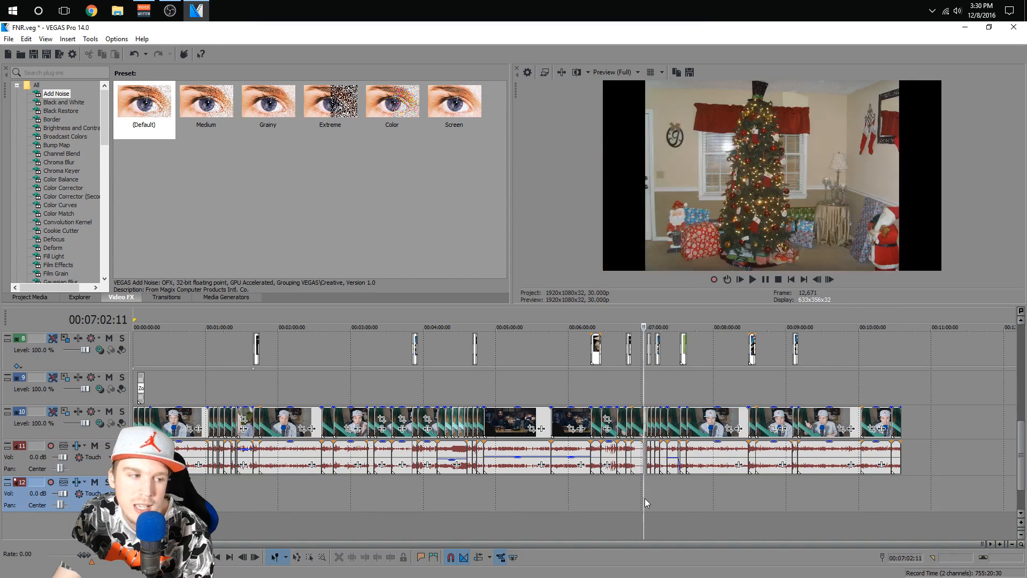
left_click(790, 279)
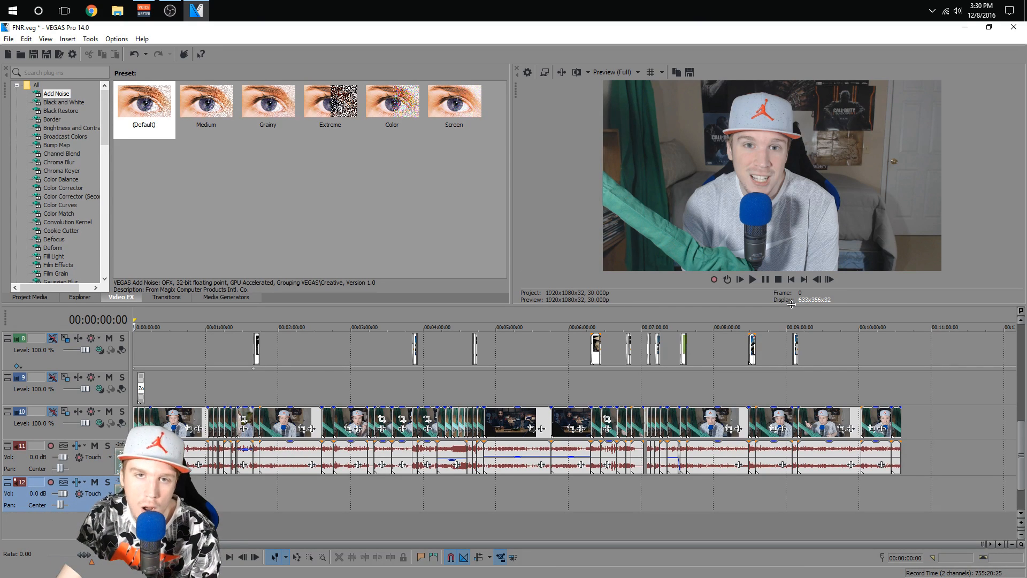
- Look through the project's whole track stack, from the audio tracks up to video track 1 and back
scroll(894, 346, "up", 1)
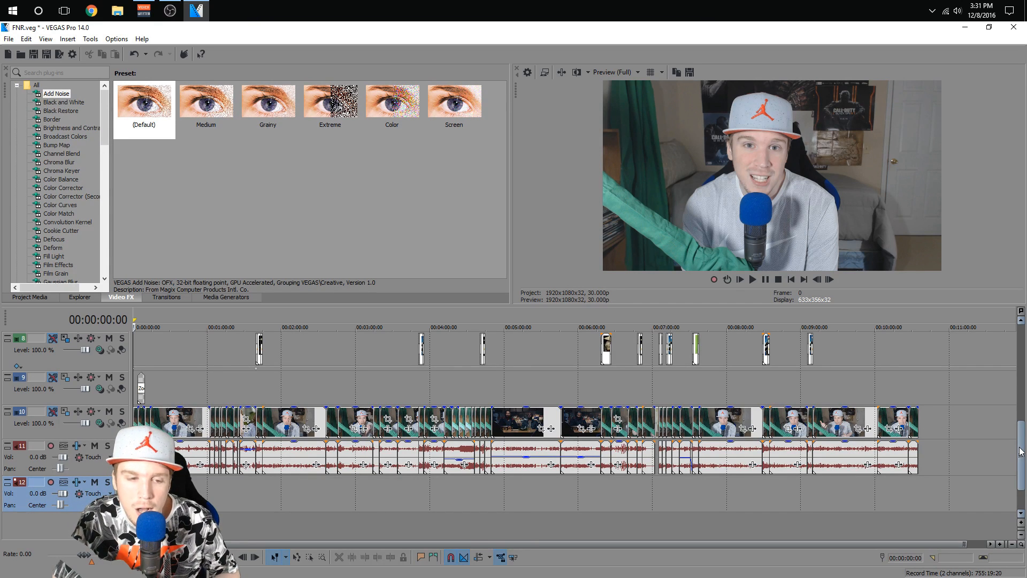
scroll(1021, 461, "down", 1)
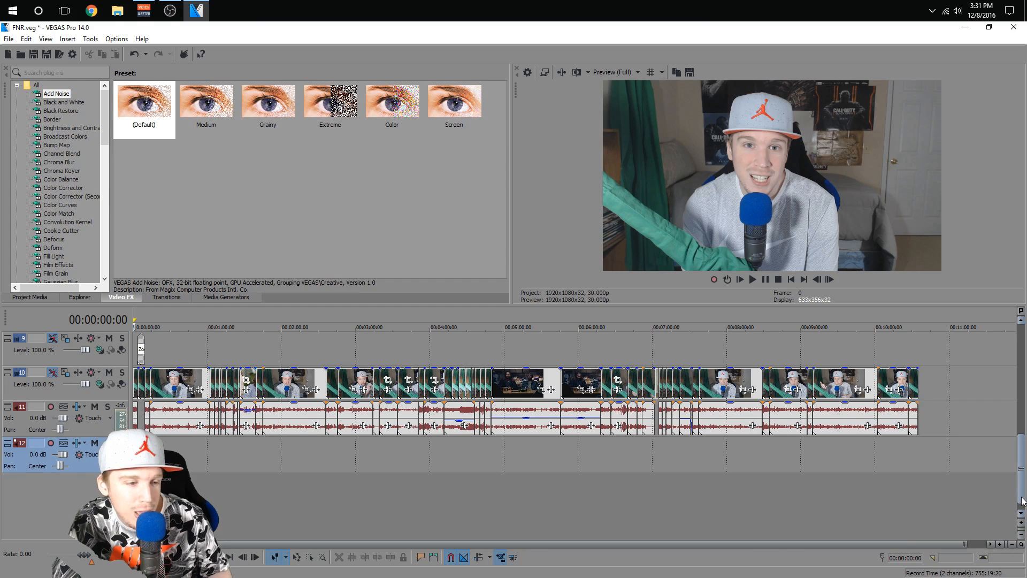
scroll(1022, 452, "up", 4)
scroll(1023, 452, "up", 3)
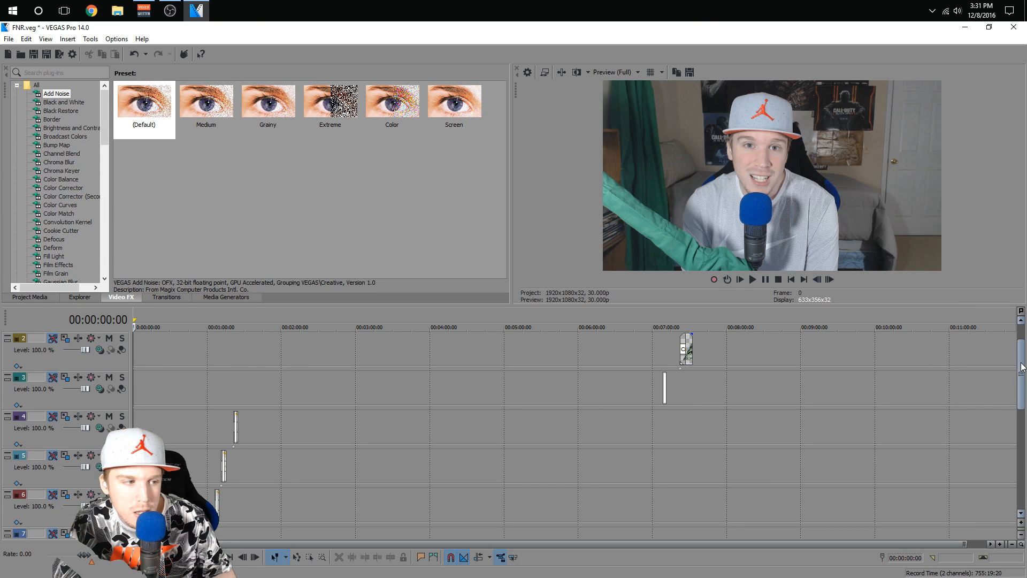
scroll(1011, 368, "up", 1)
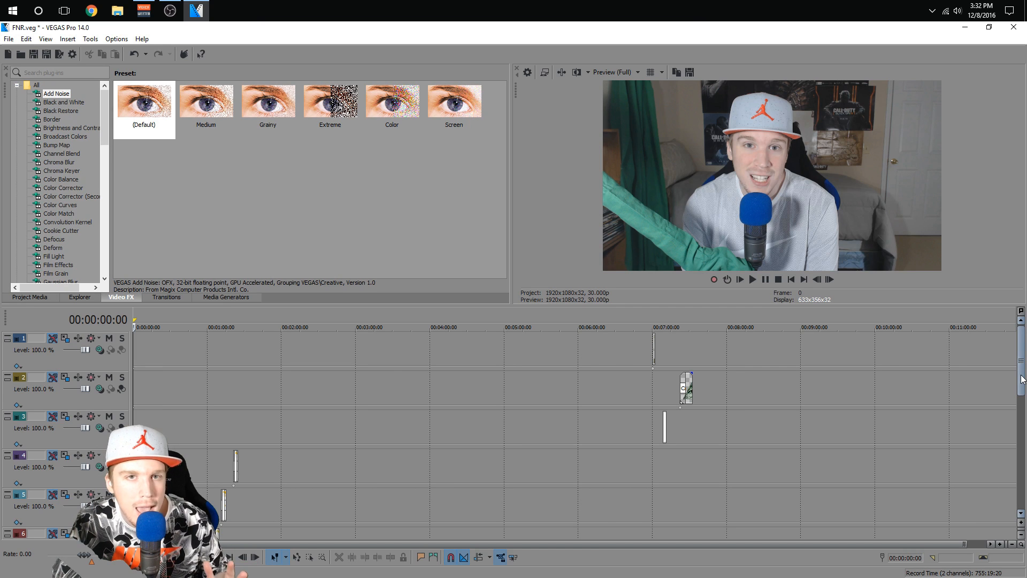
left_click_drag(1022, 387, 1022, 468)
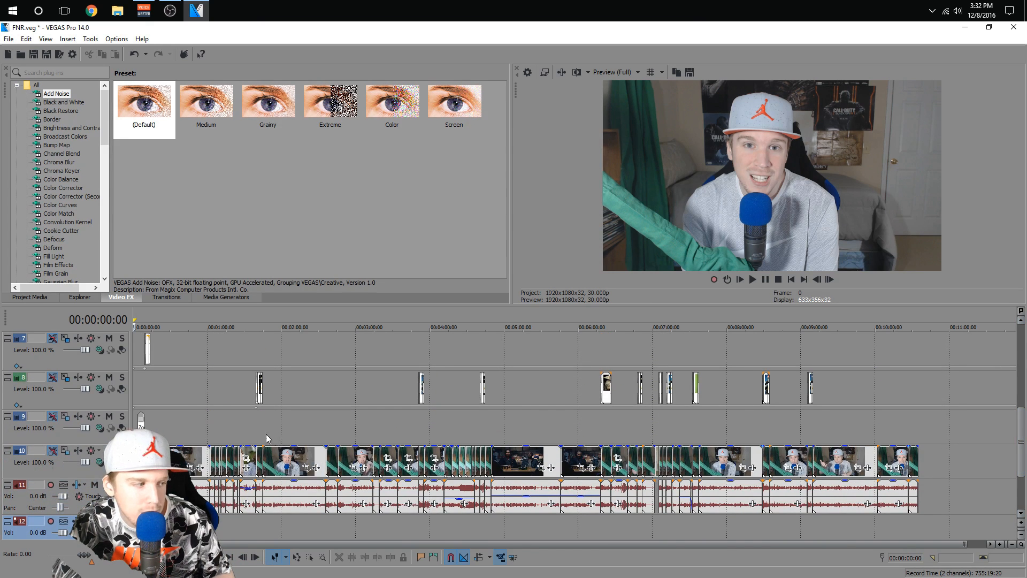
- Examine how the comment image on track 8 overlays the webcam clip on track 10, selecting each track and event in turn
left_click(255, 421)
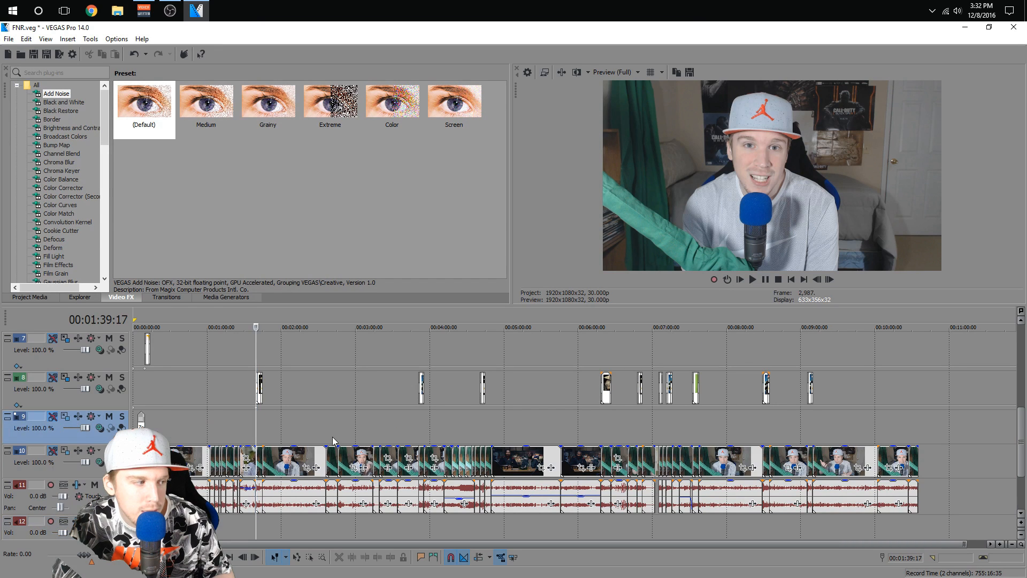
scroll(581, 441, "up", 10)
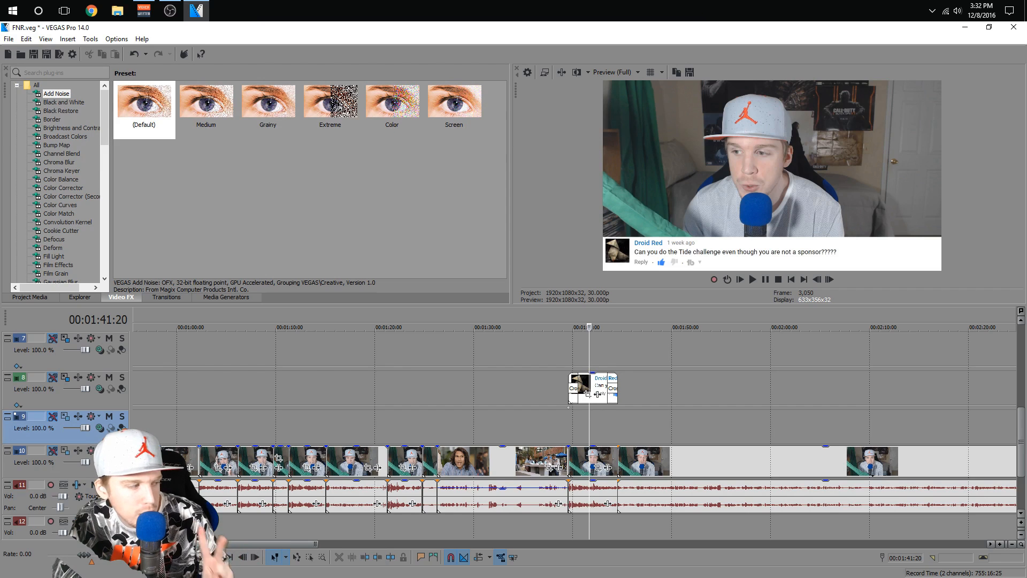
left_click(93, 473)
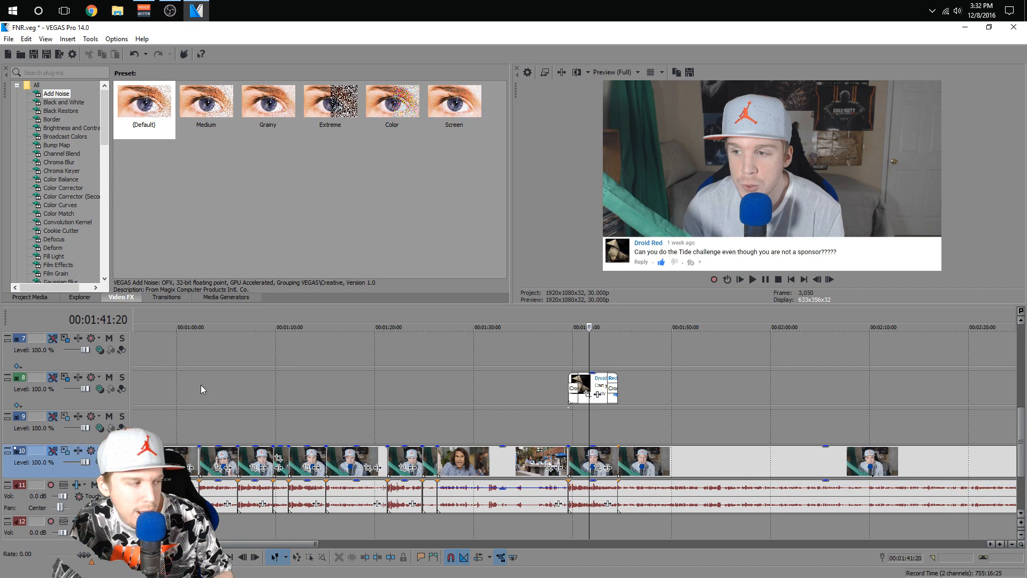
left_click(111, 403)
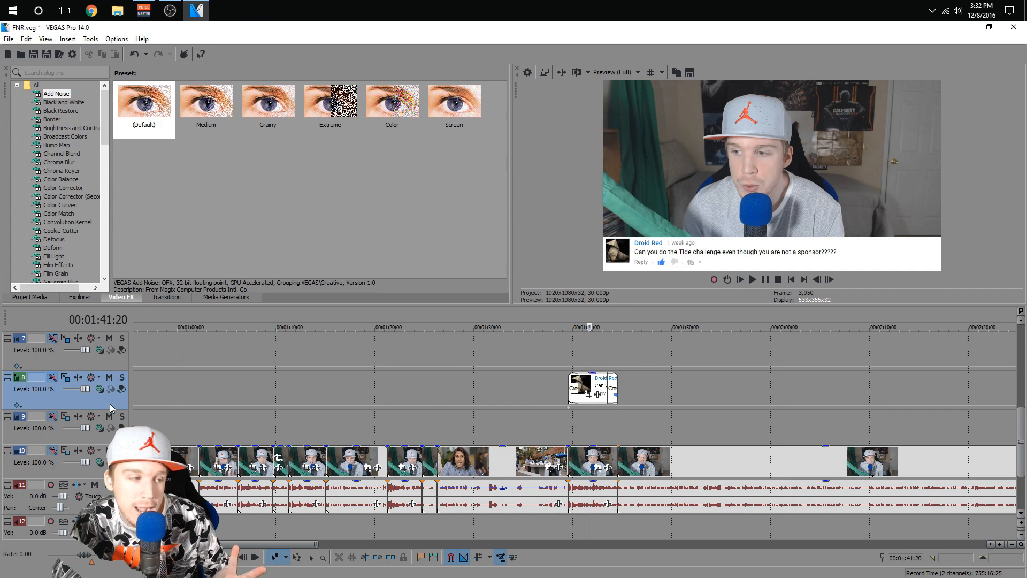
left_click(597, 461)
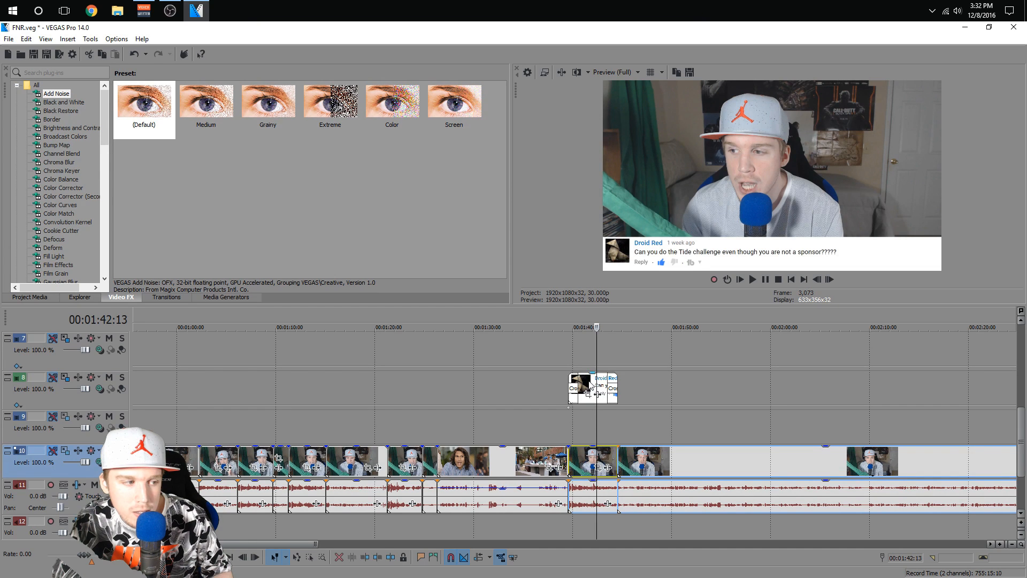
left_click(589, 384)
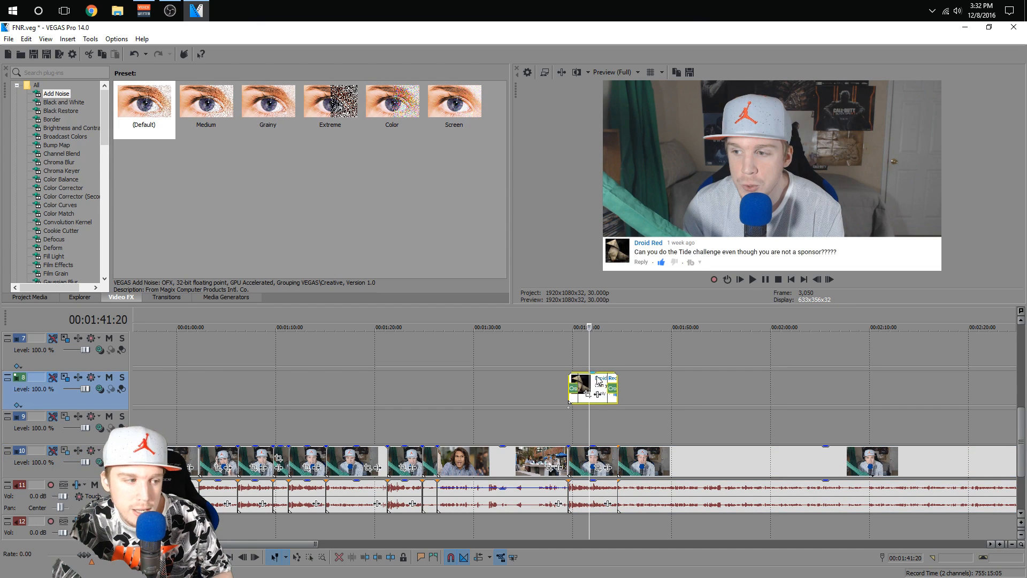
left_click(602, 459)
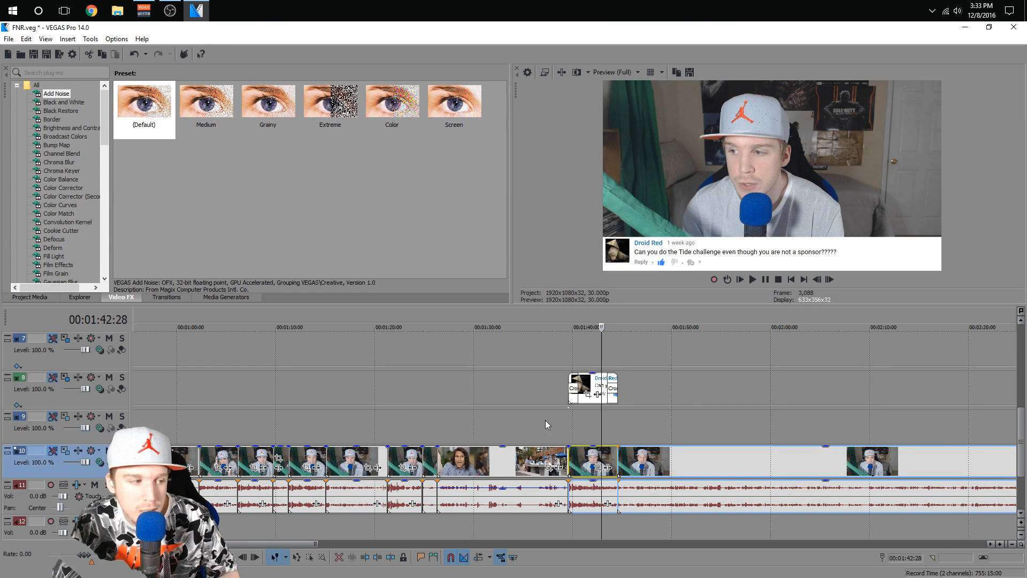
- View the track commands for video tracks 8 and 10, including Insert Video Track, and review the overlay images on the upper tracks
right_click(99, 403)
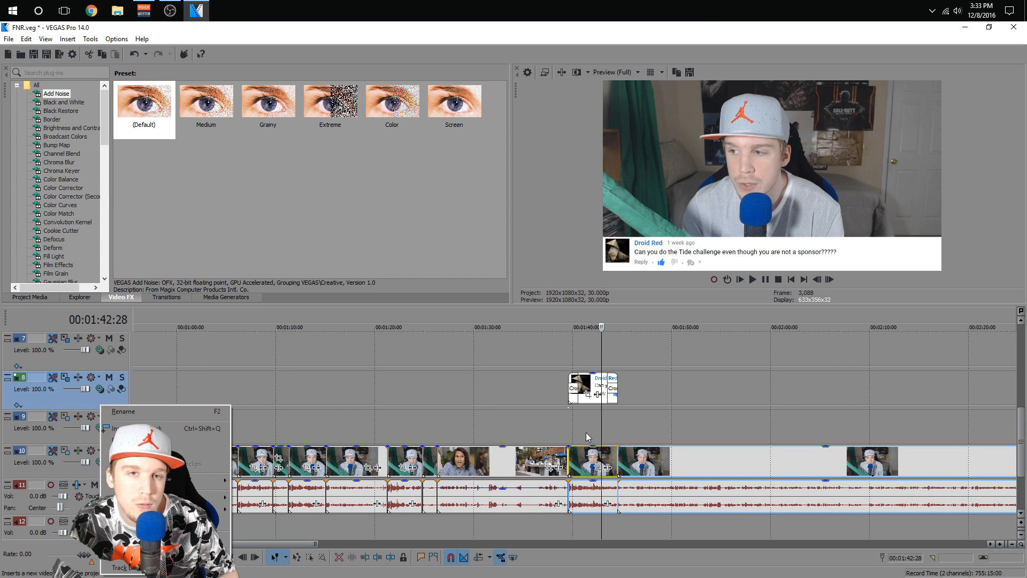
left_click(556, 415)
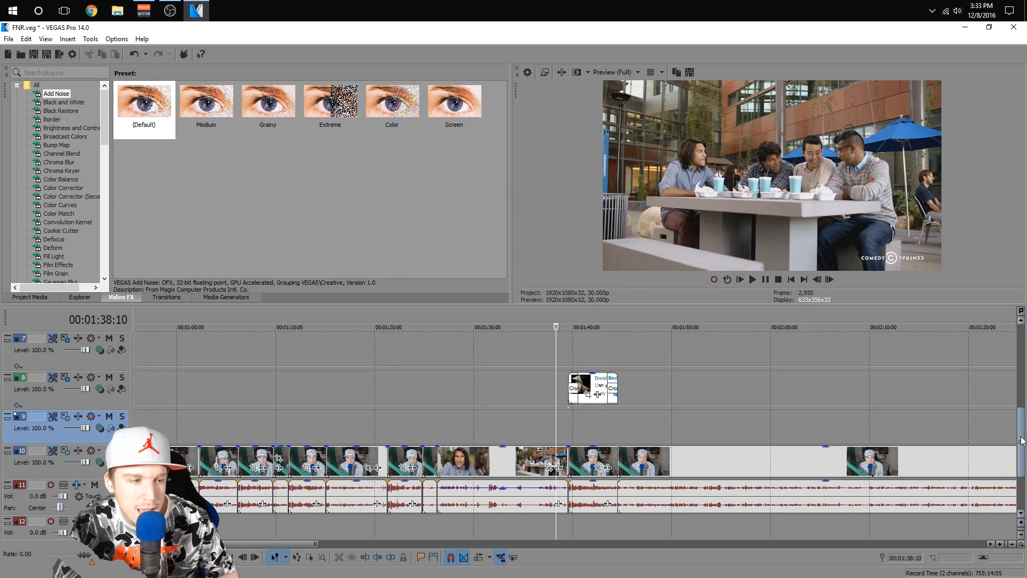
left_click_drag(1022, 440, 1022, 374)
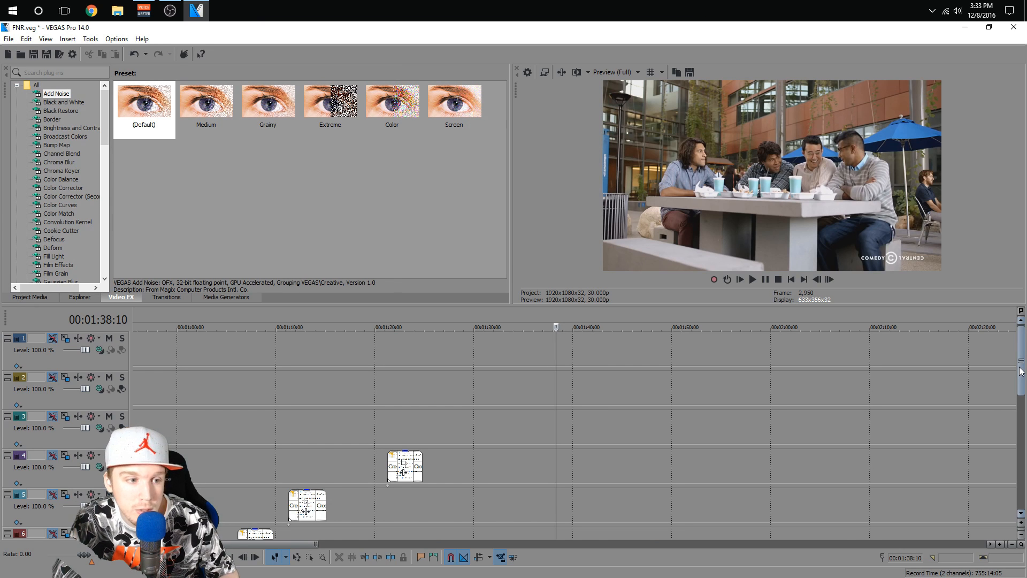
left_click_drag(1021, 371, 1018, 461)
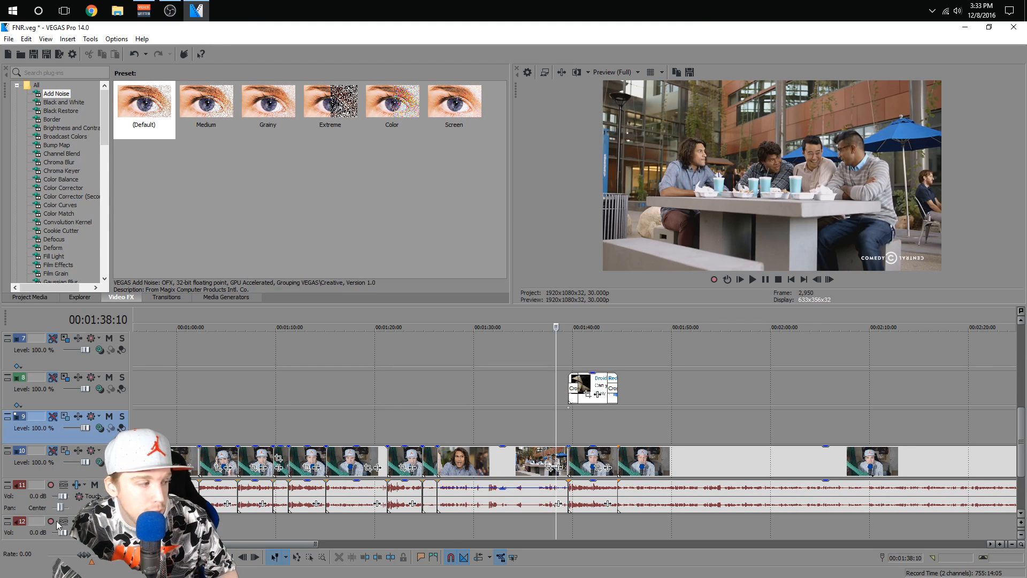
right_click(93, 472)
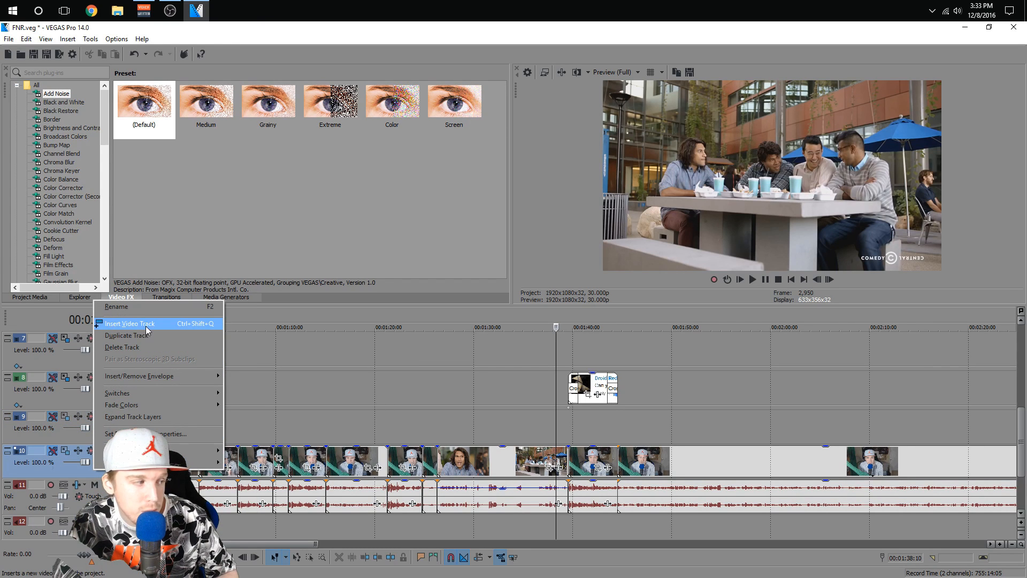
left_click(566, 262)
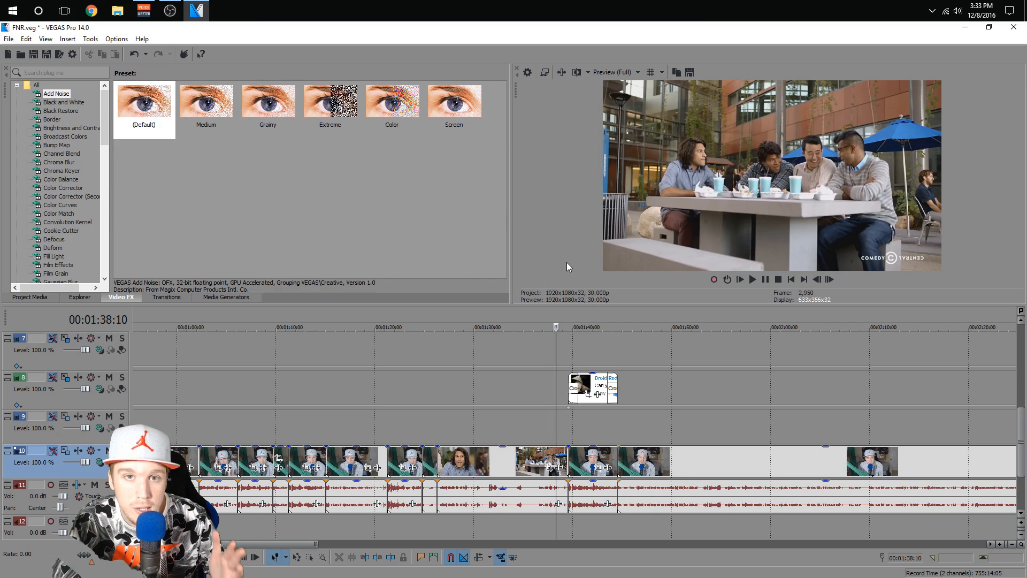
- Set the loop region on the timeline from the start of the project to its end at 00:10:35:01
left_click(584, 397)
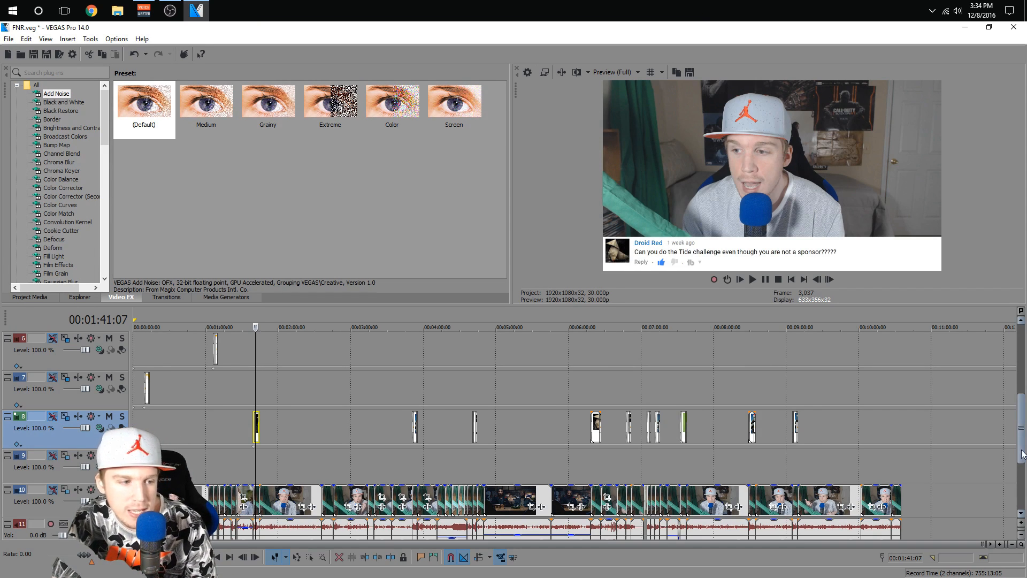
left_click_drag(1021, 445, 1025, 377)
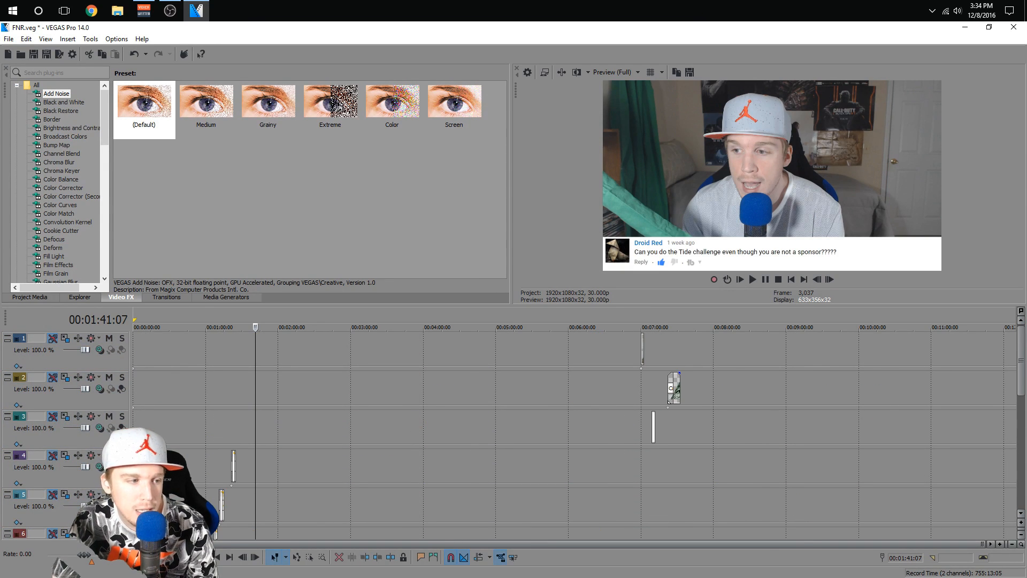
double_click(326, 346)
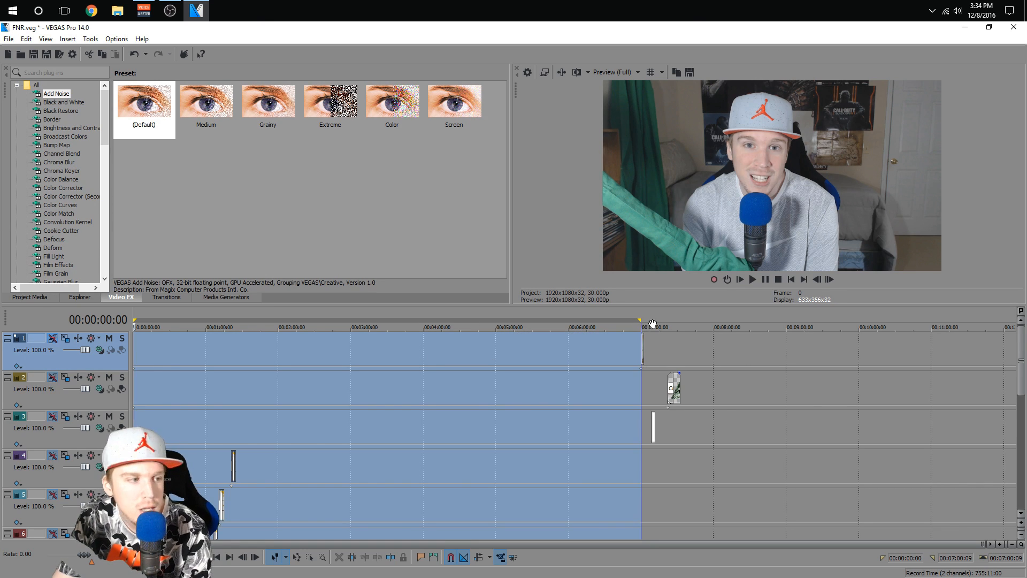
left_click_drag(639, 320, 845, 318)
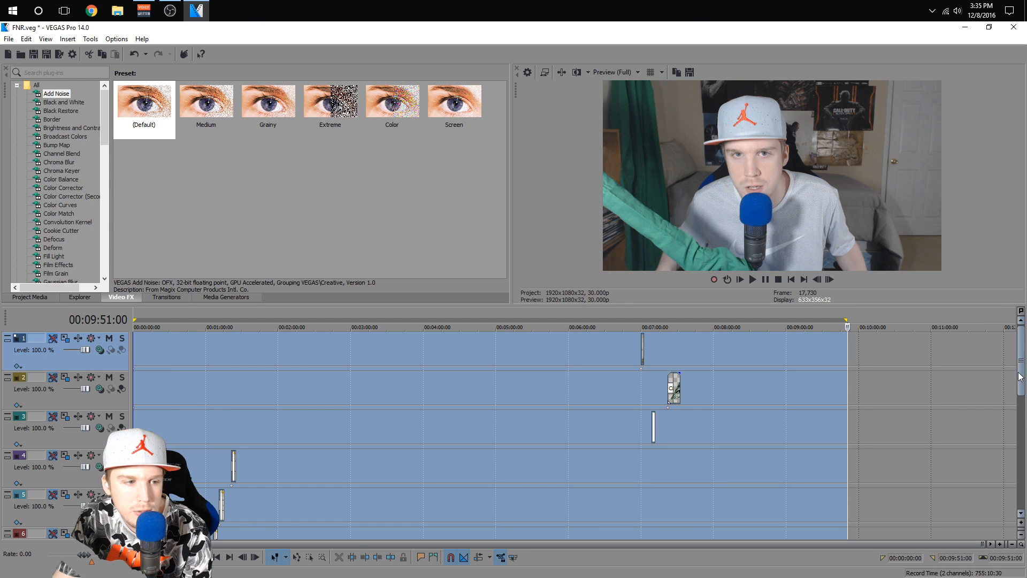
mouse_move(1021, 382)
left_mouse_down()
mouse_move(1016, 429)
mouse_move(1020, 364)
left_mouse_up()
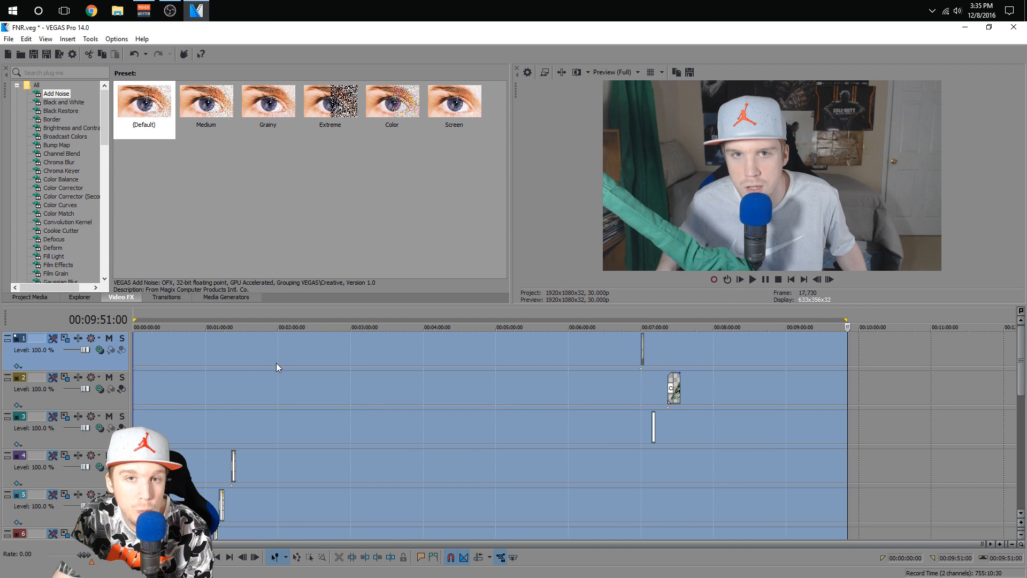
double_click(464, 357)
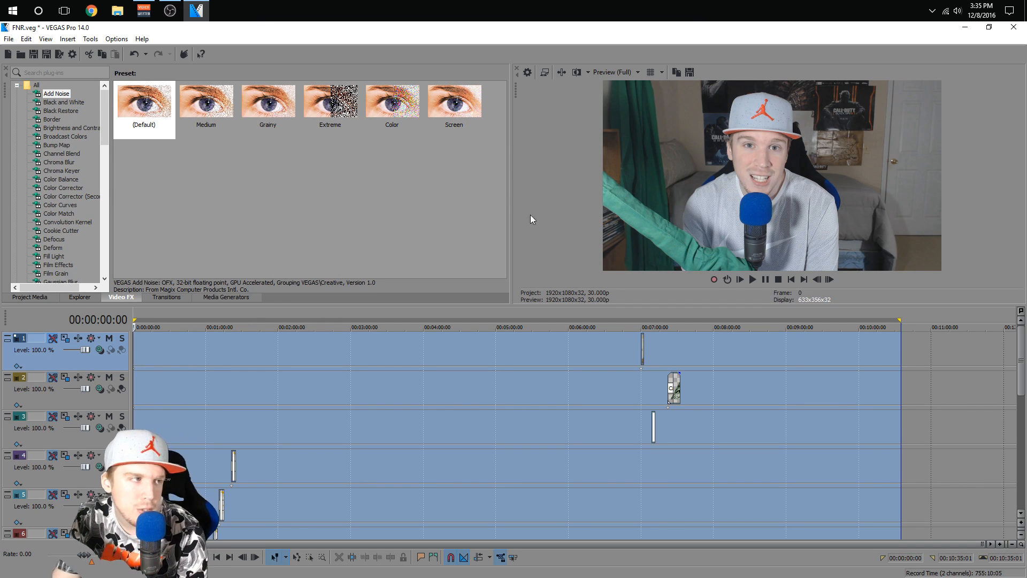
- Open the project properties and examine the video template, frame size, frame rate and audio settings
left_click(529, 75)
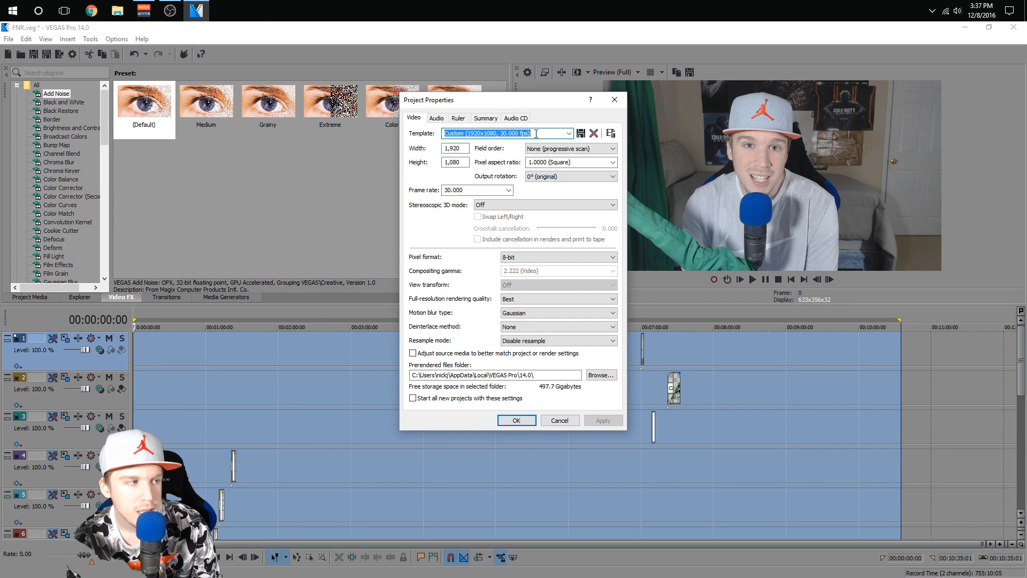
left_click_drag(536, 134, 431, 136)
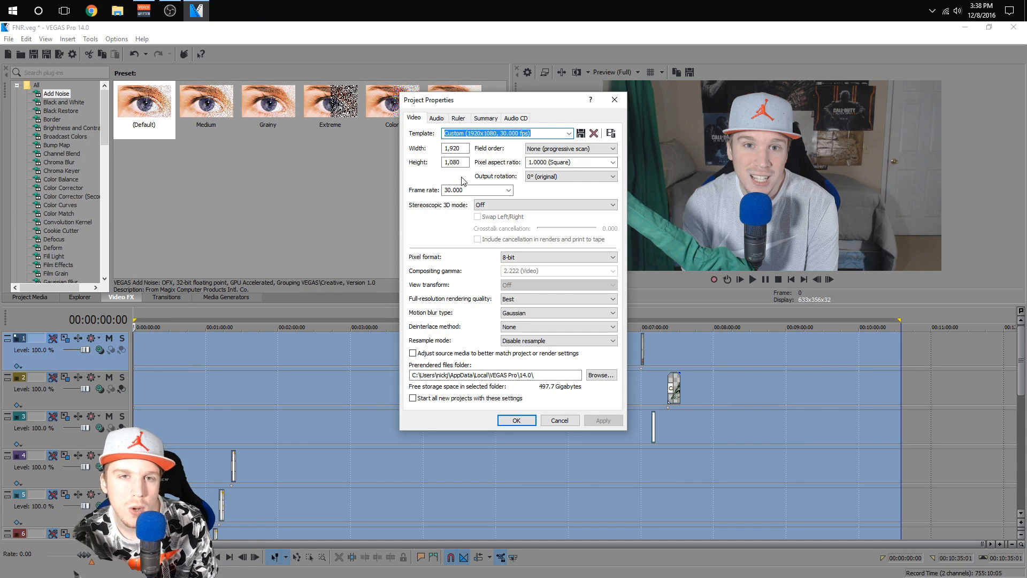
left_click(434, 118)
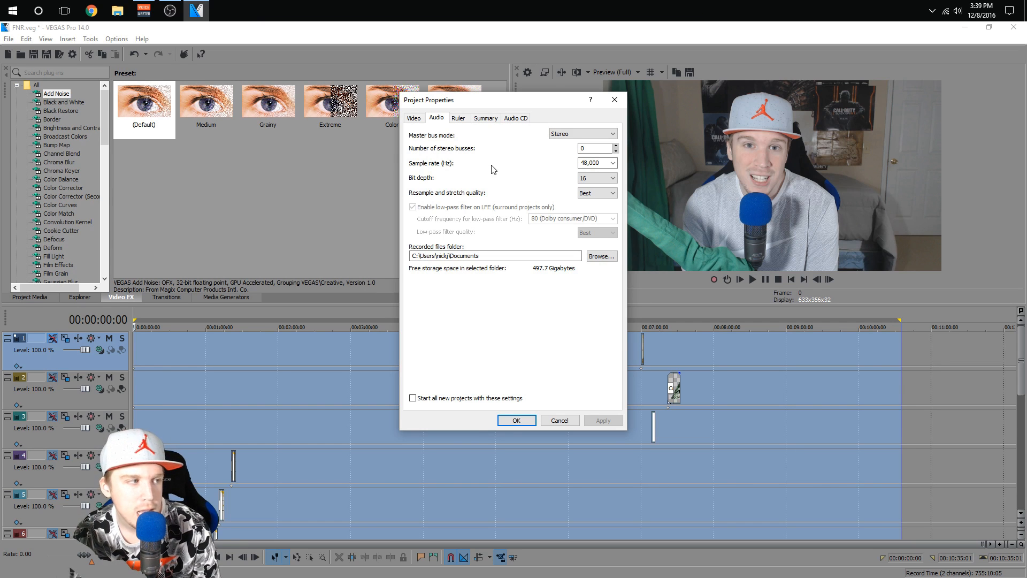
- Look through the Ruler, Summary and Audio CD settings in the project properties
left_click(459, 119)
left_click(488, 118)
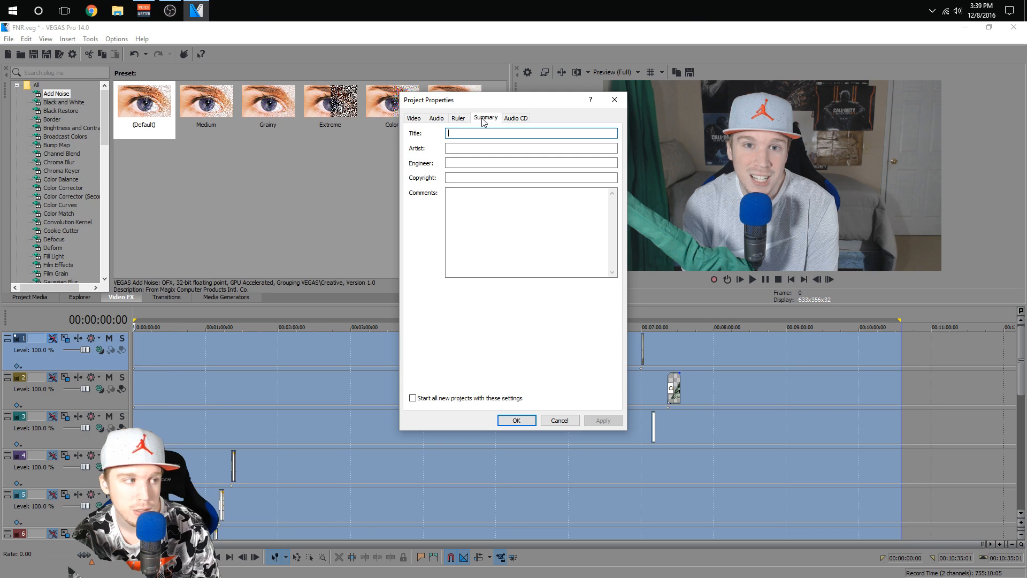
left_click(516, 118)
left_click(484, 119)
left_click(461, 119)
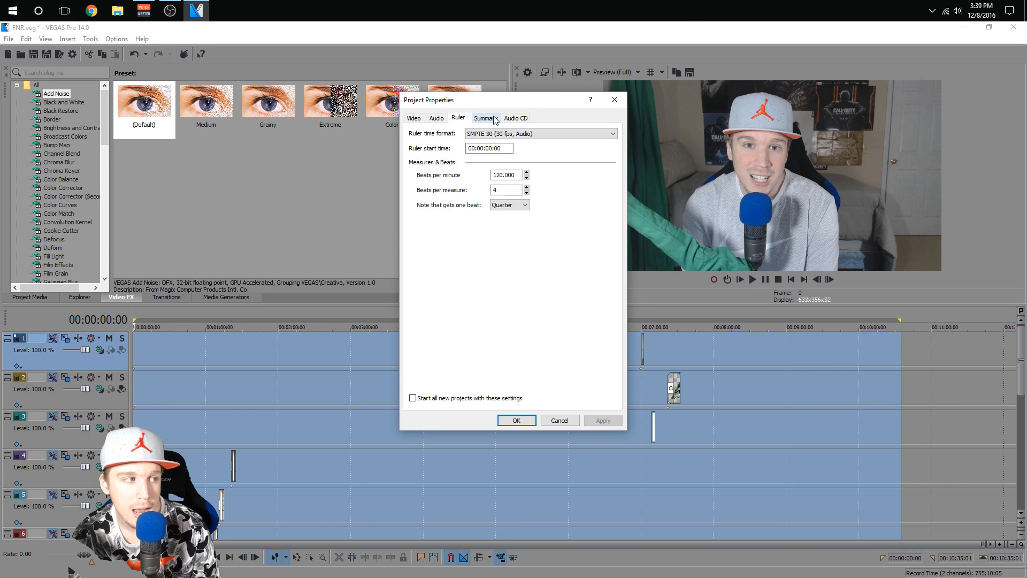
left_click(488, 119)
left_click(511, 118)
left_click(488, 120)
left_click(460, 119)
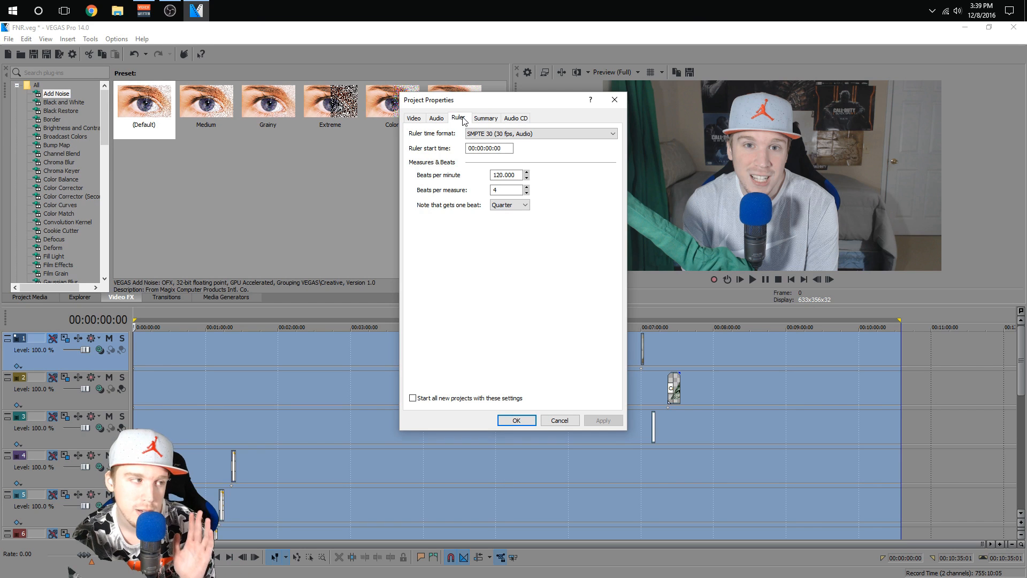
left_click(481, 120)
left_click(524, 120)
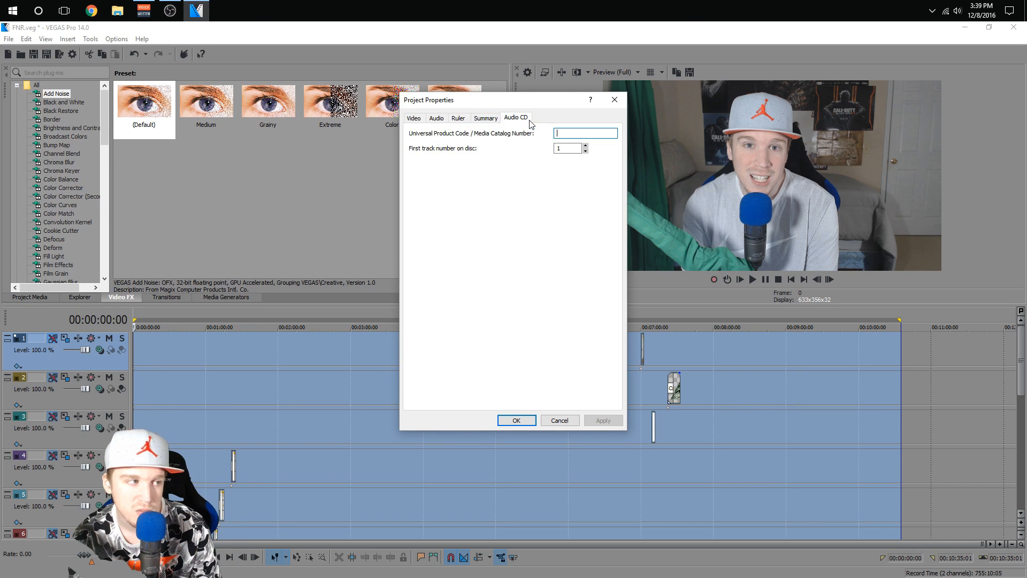
left_click(495, 120)
left_click(462, 120)
left_click(437, 118)
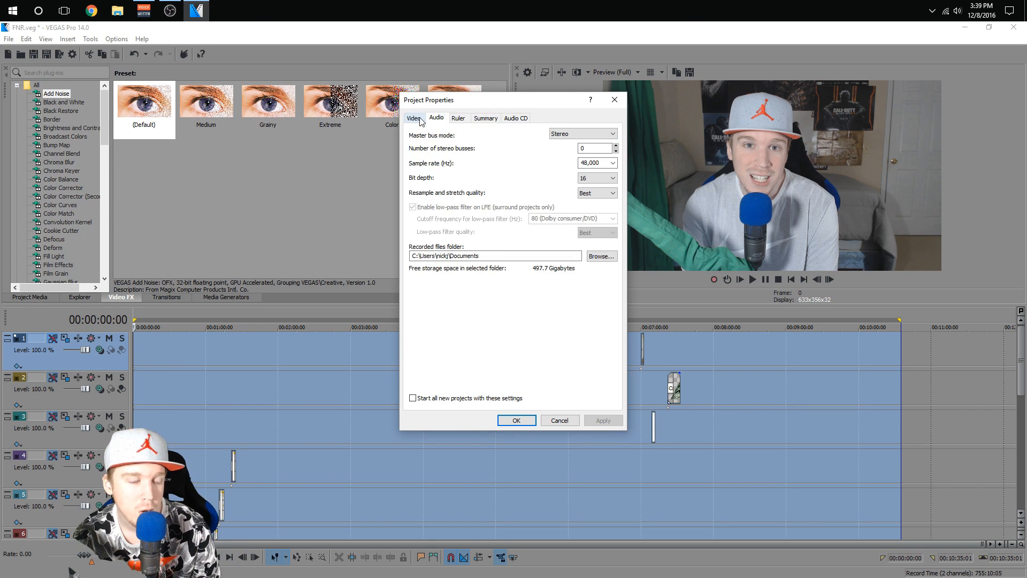
- Recheck the Video and Audio settings in the project properties and accept them
left_click(420, 121)
left_click(437, 120)
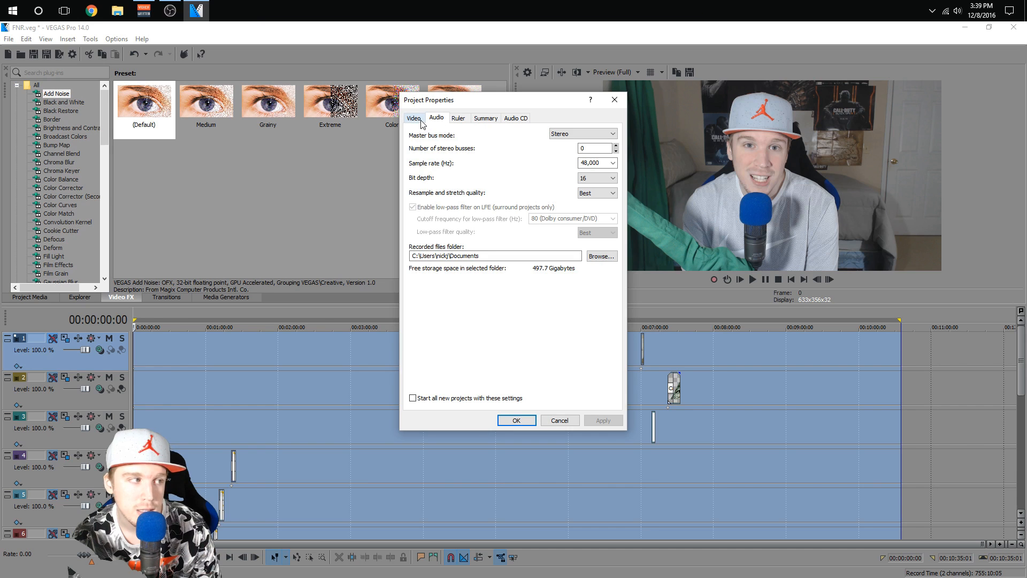
left_click(422, 123)
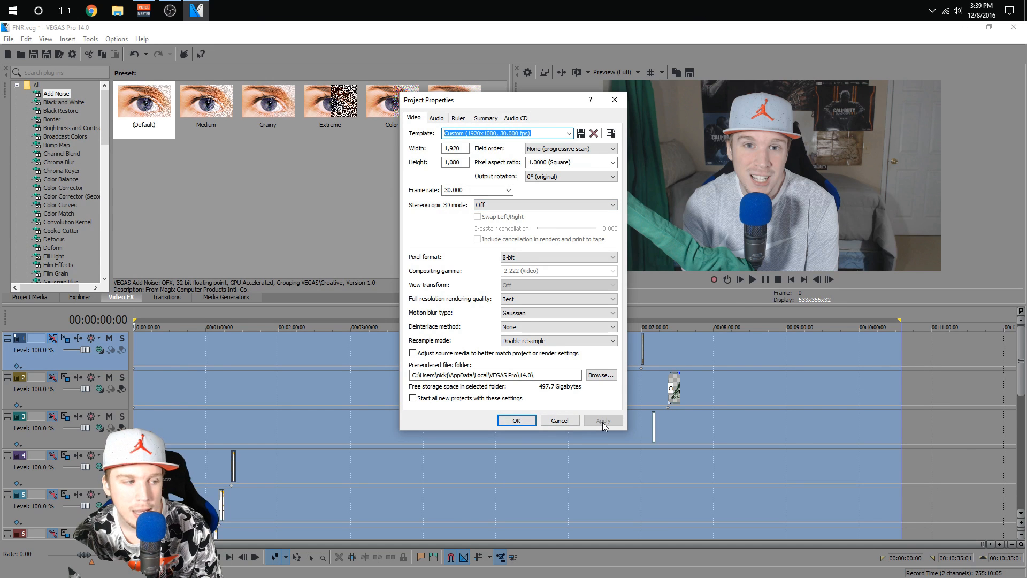
left_click(512, 424)
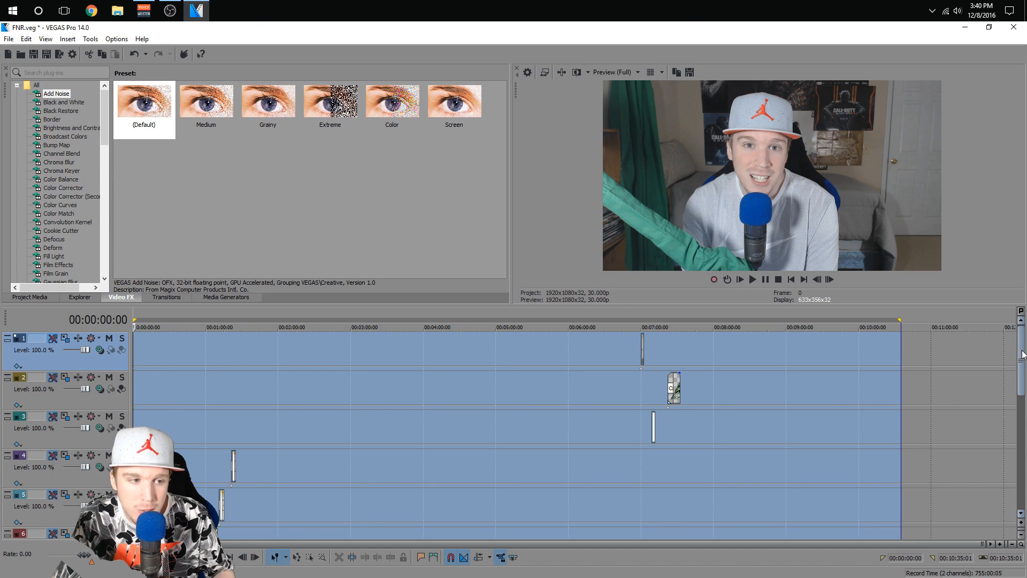
- Open the Render As settings for the looped project and reposition the dialog
left_click_drag(1021, 359, 1020, 439)
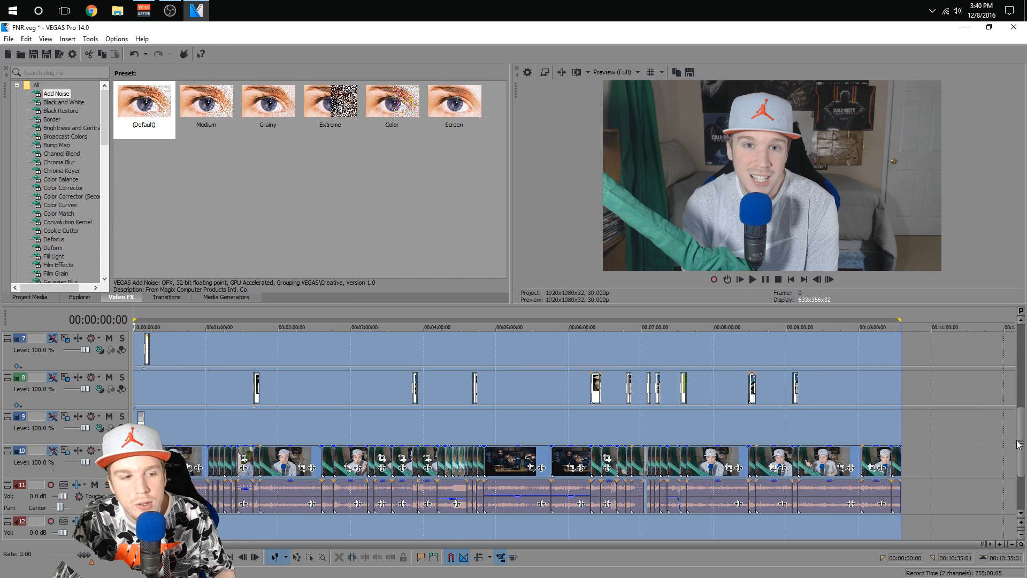
left_click_drag(1019, 444, 1020, 364)
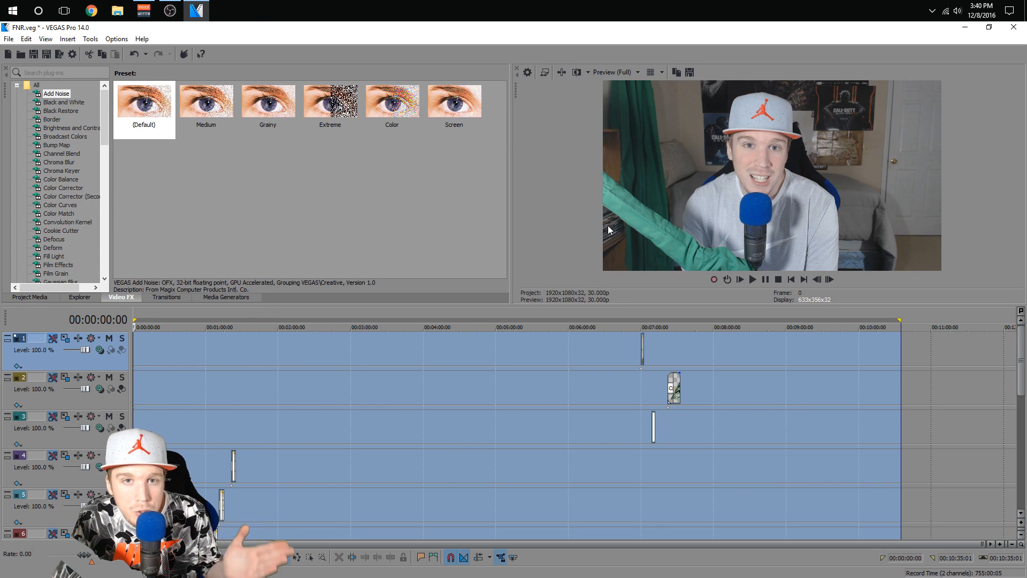
left_click(9, 39)
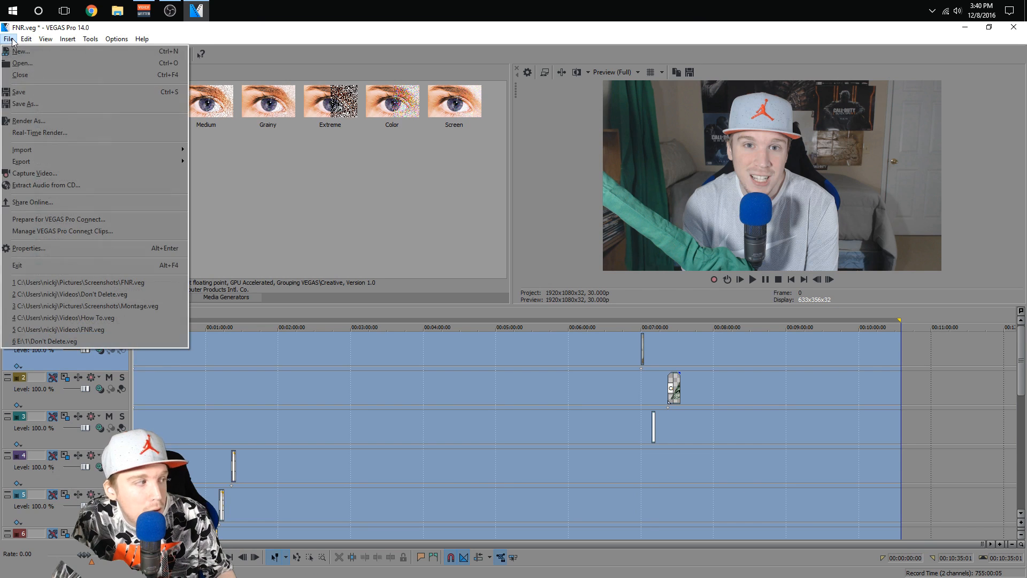
left_click(25, 122)
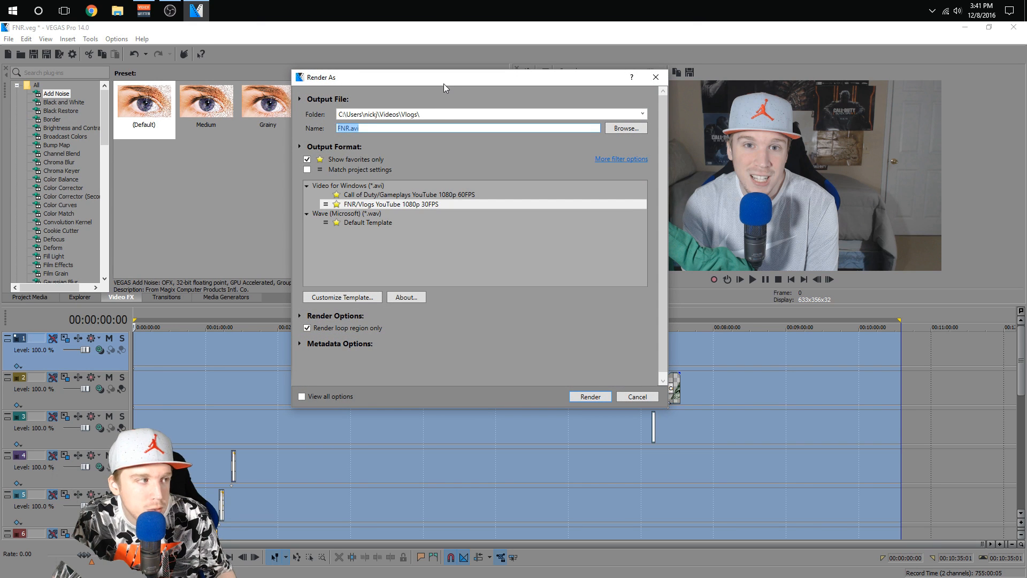
left_click_drag(444, 84, 419, 64)
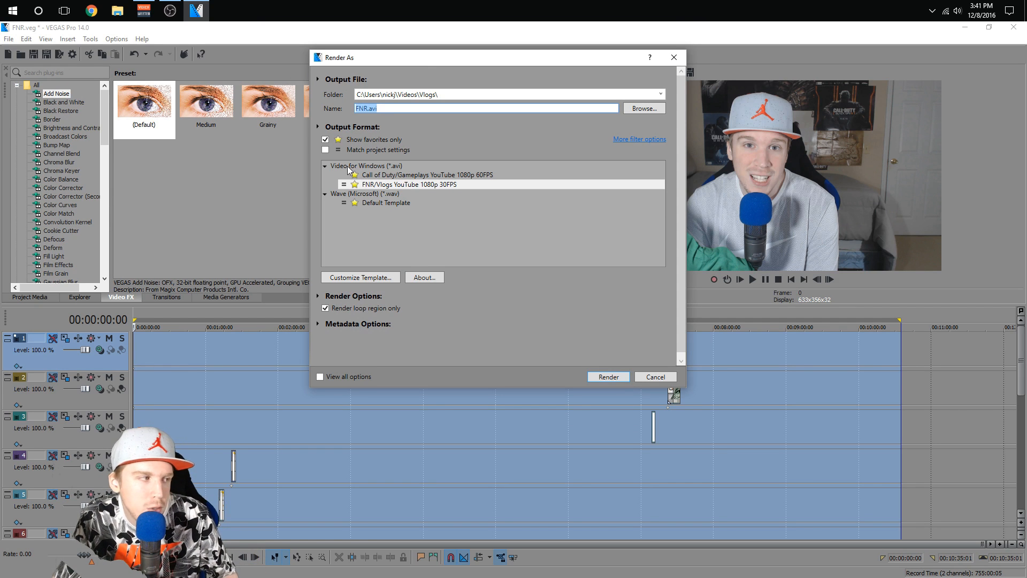
- Turn off the favorites-only filter and browse all output formats down to Video for Windows (*.avi)
left_click(325, 140)
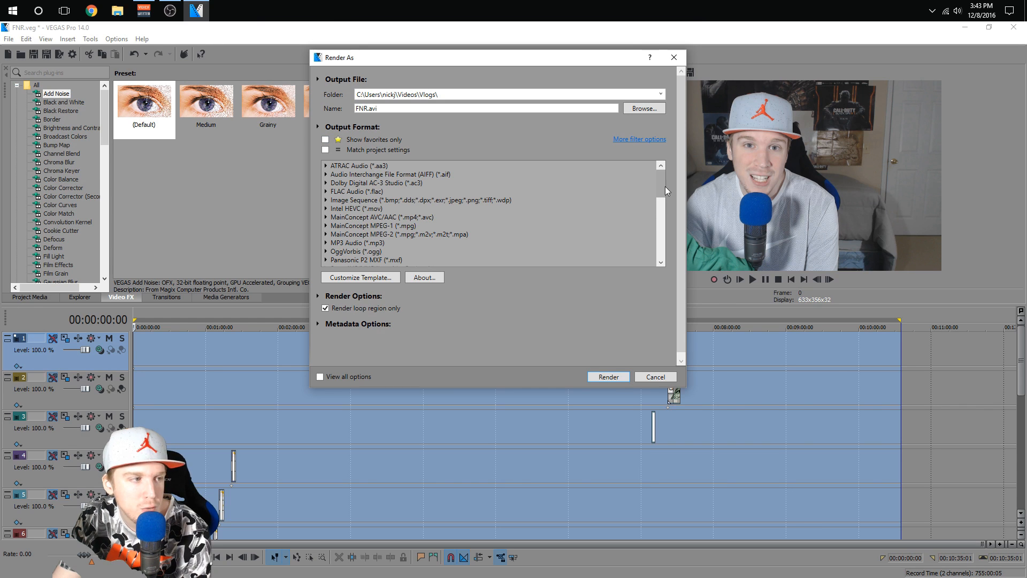
left_click_drag(664, 179, 659, 213)
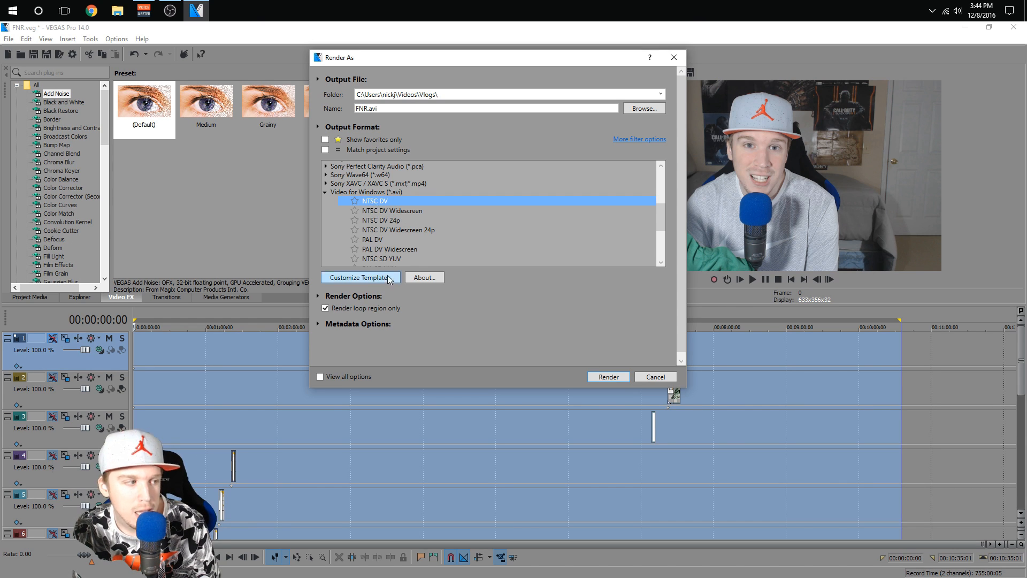
- Open the custom settings of the FNR/Vlogs YouTube 1080p 30FPS render template and examine its frame size and video format options
left_click(354, 278)
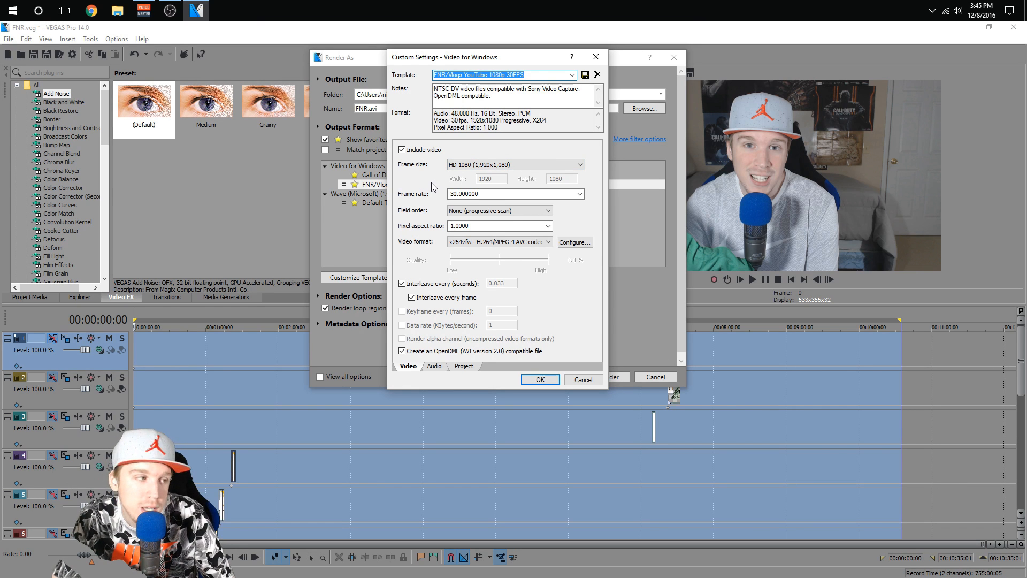
left_click(559, 165)
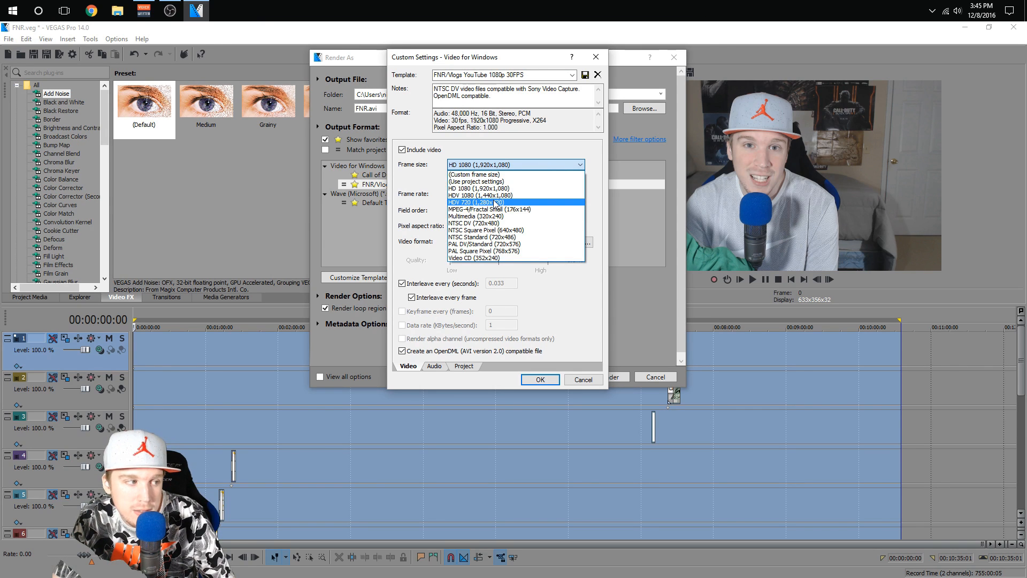
left_click(406, 185)
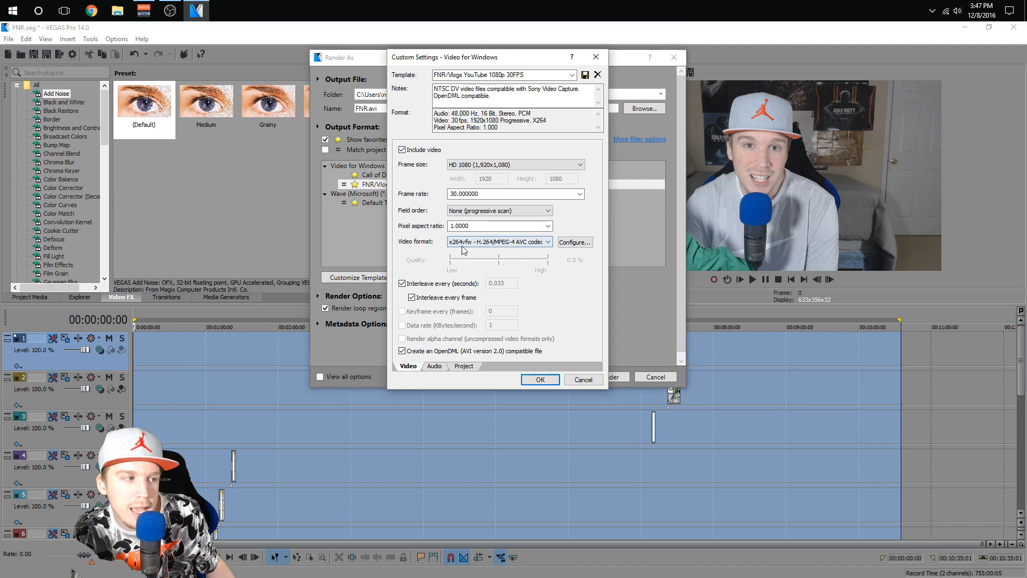
left_click(549, 242)
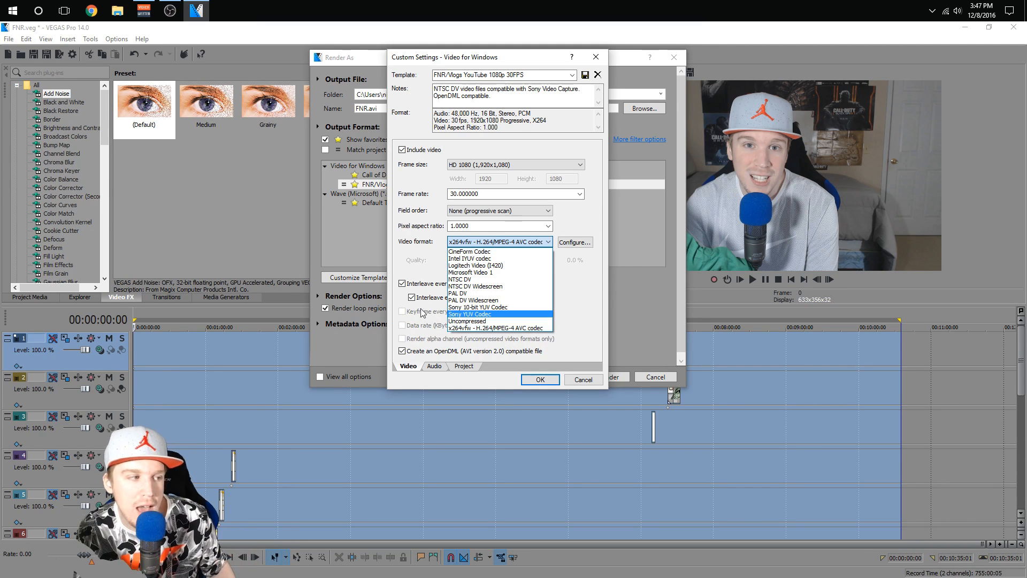
left_click(427, 255)
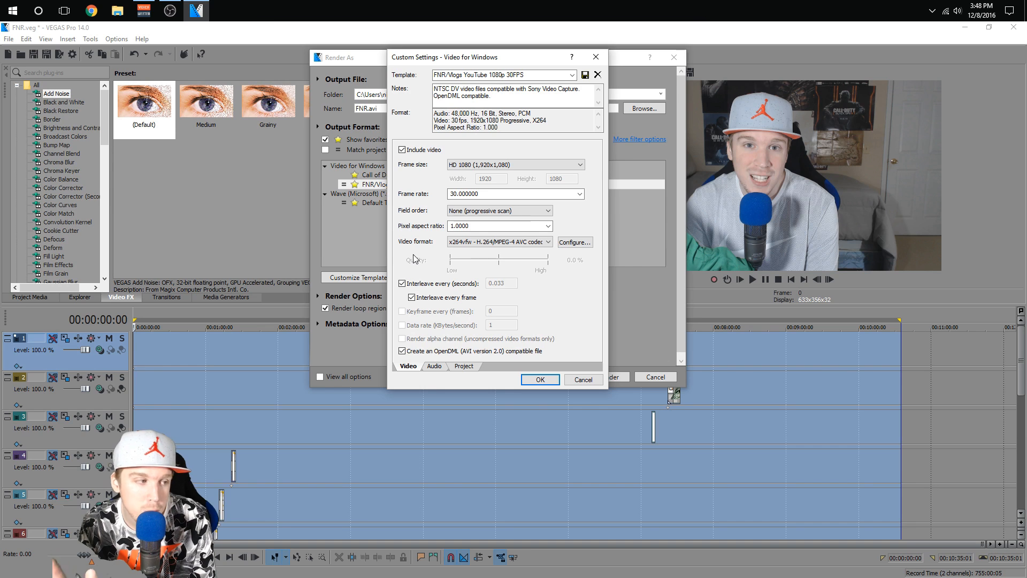
left_click(468, 242)
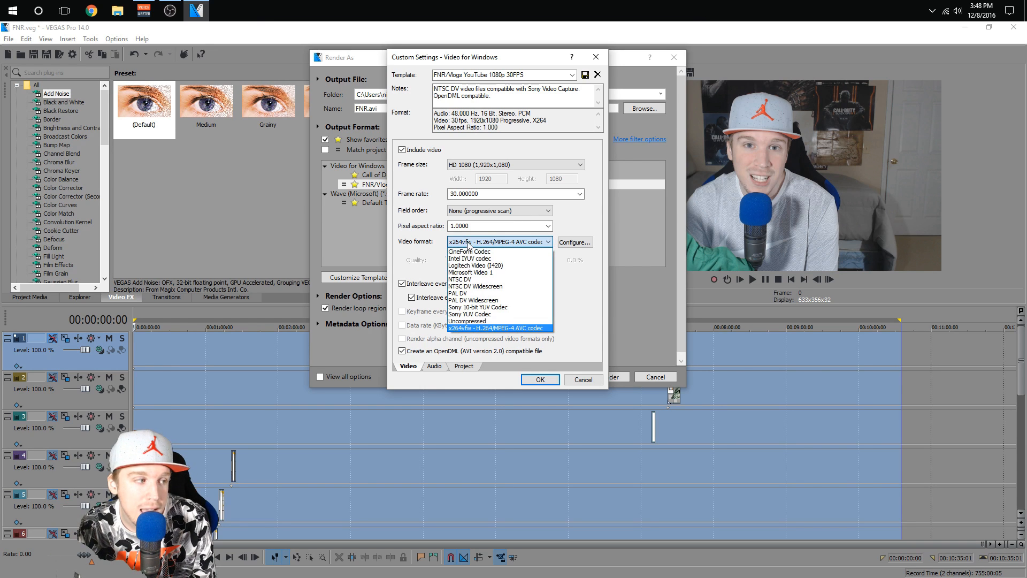
left_click(414, 258)
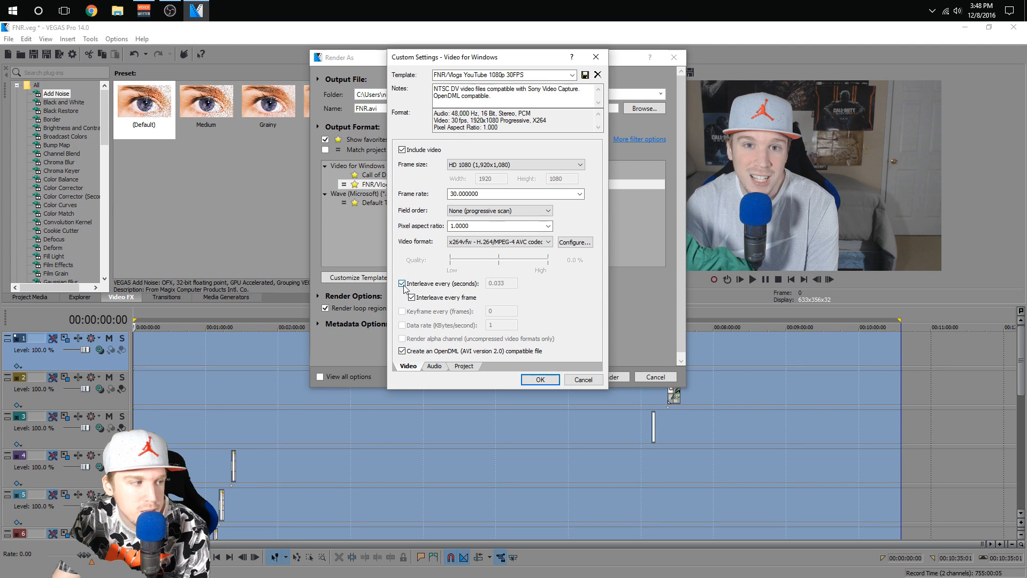
- Review the render template's Audio and Project settings and its name, and accept the custom settings
left_click(433, 367)
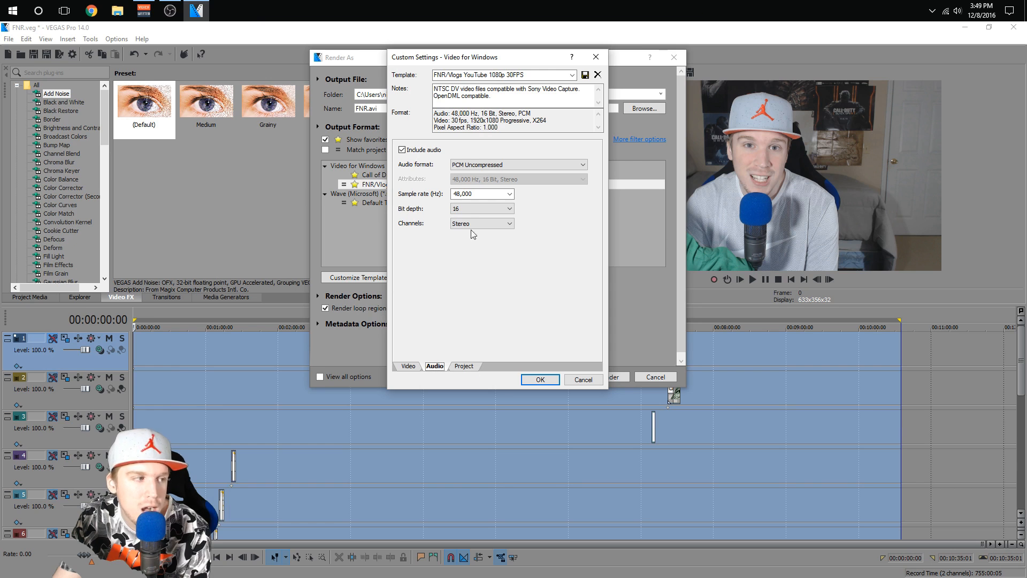
left_click(463, 366)
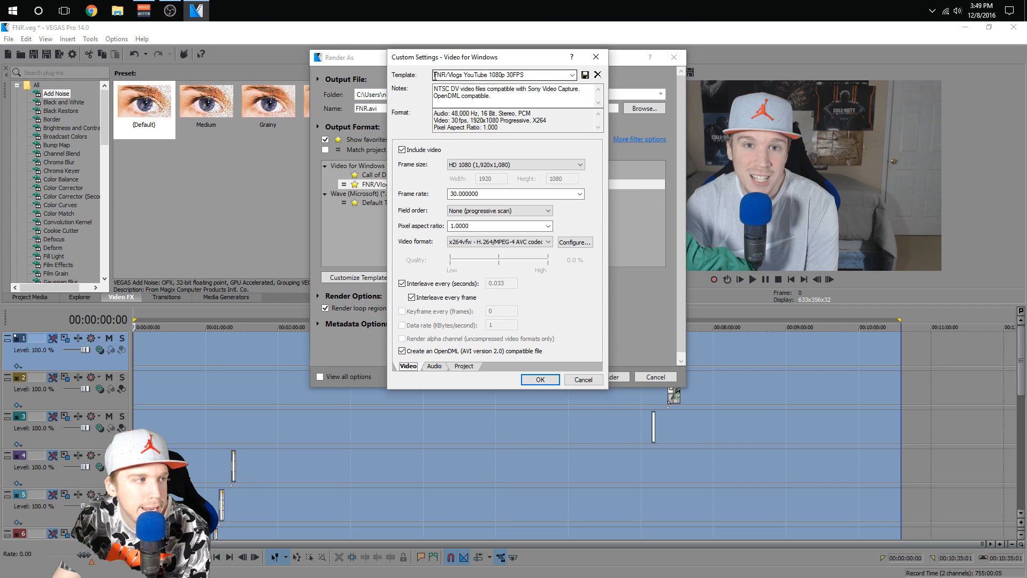
left_click_drag(435, 76, 525, 75)
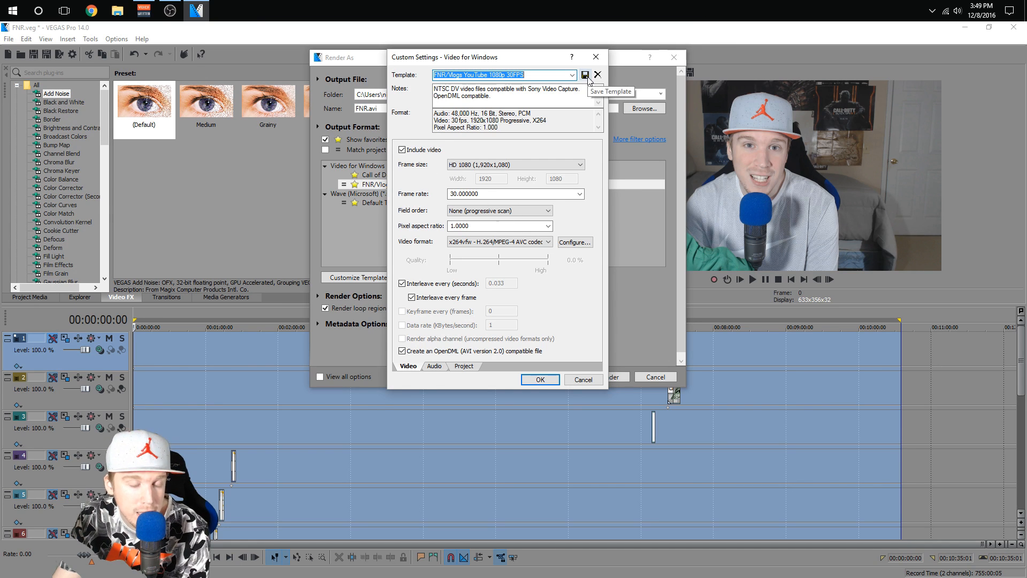
left_click(538, 382)
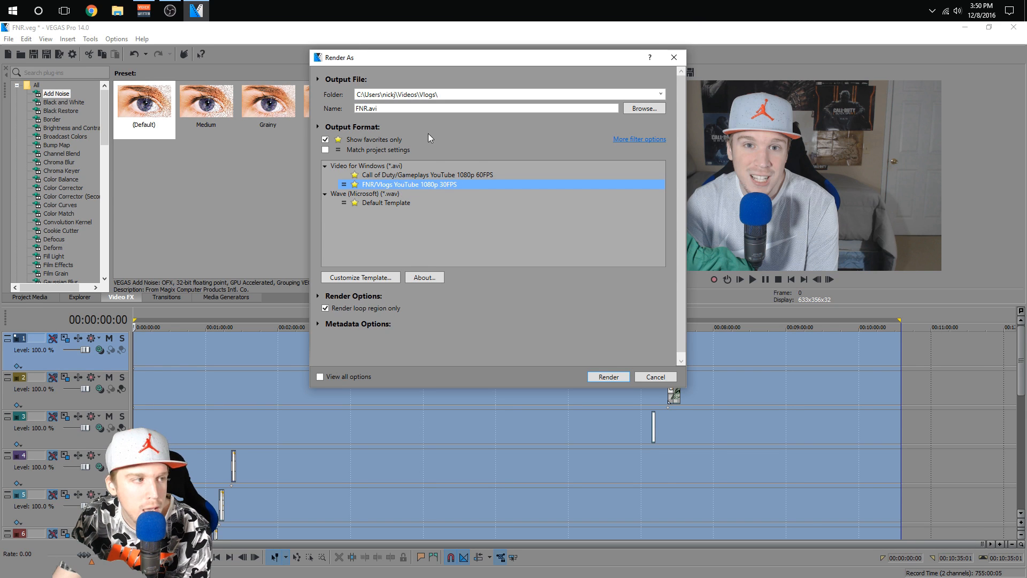
- Select the output file name FNR.avi for editing in the render settings
left_click_drag(378, 109, 345, 110)
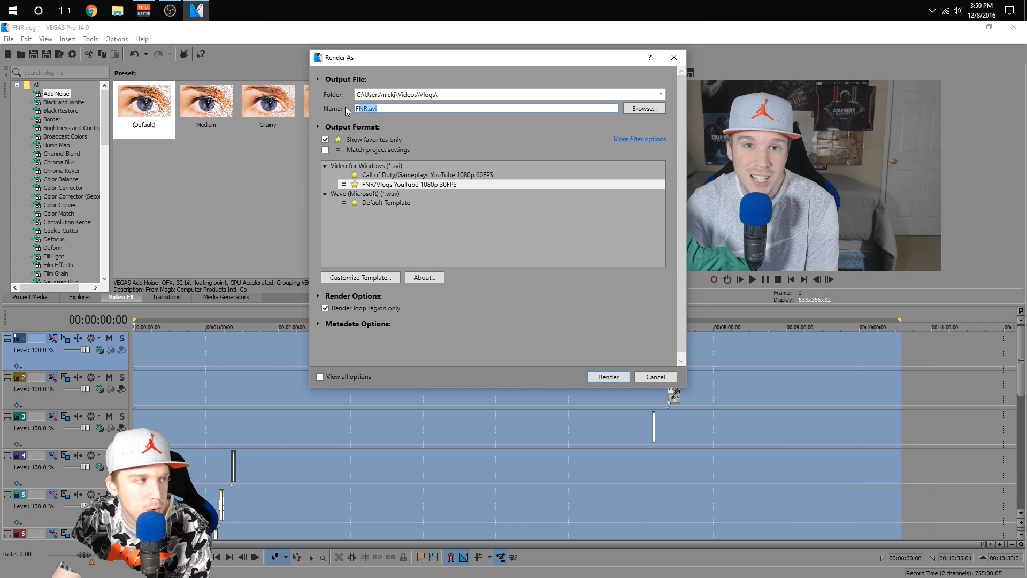